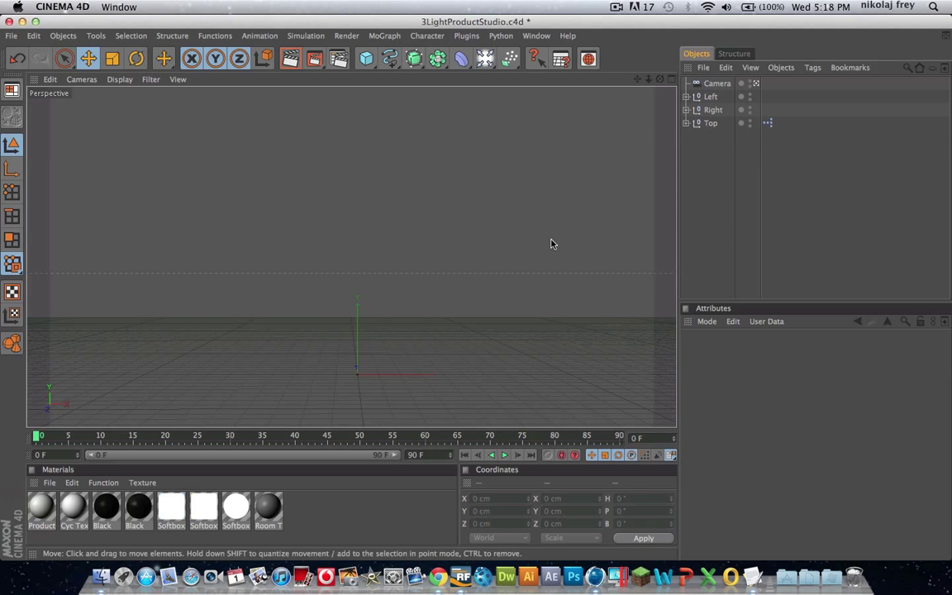
# - Leave the camera view to zoom around the studio softboxes, then switch back to the camera
pyautogui.click(756, 85)
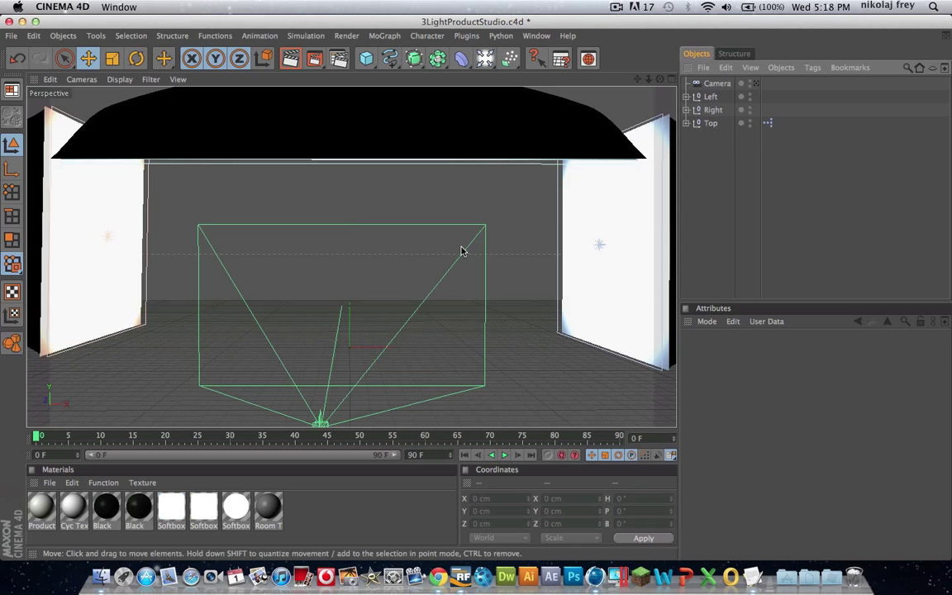
pyautogui.scroll(-5, 461, 250)
pyautogui.scroll(2, 463, 251)
pyautogui.scroll(2, 464, 253)
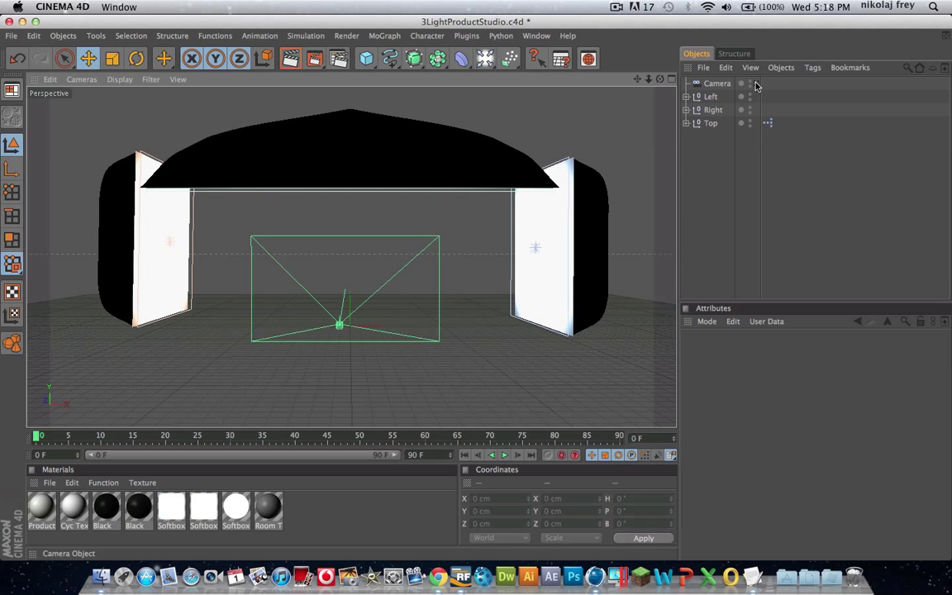
pyautogui.click(754, 84)
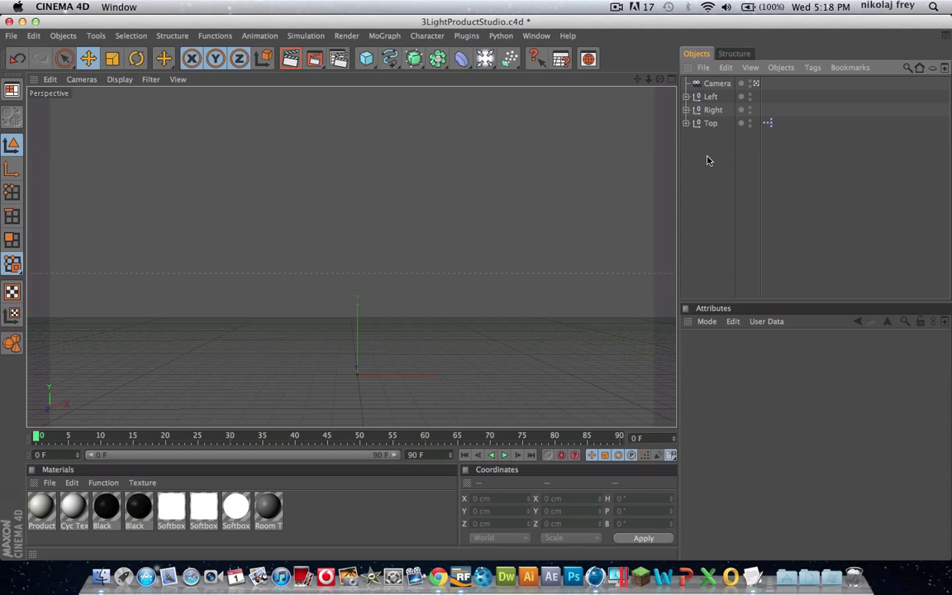
# - Add a MoText object and push it back along Z in the four-view layout
pyautogui.click(385, 35)
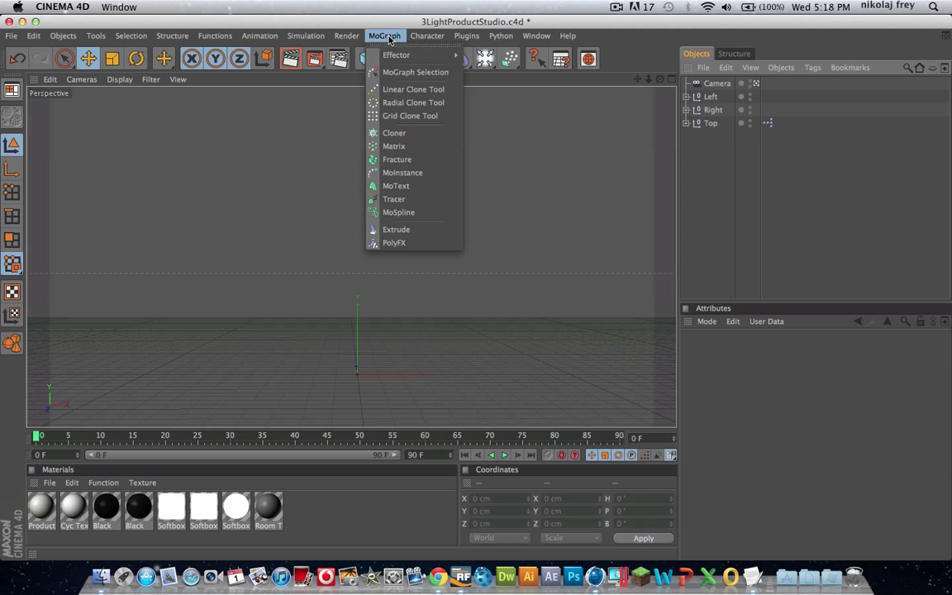
pyautogui.click(388, 37)
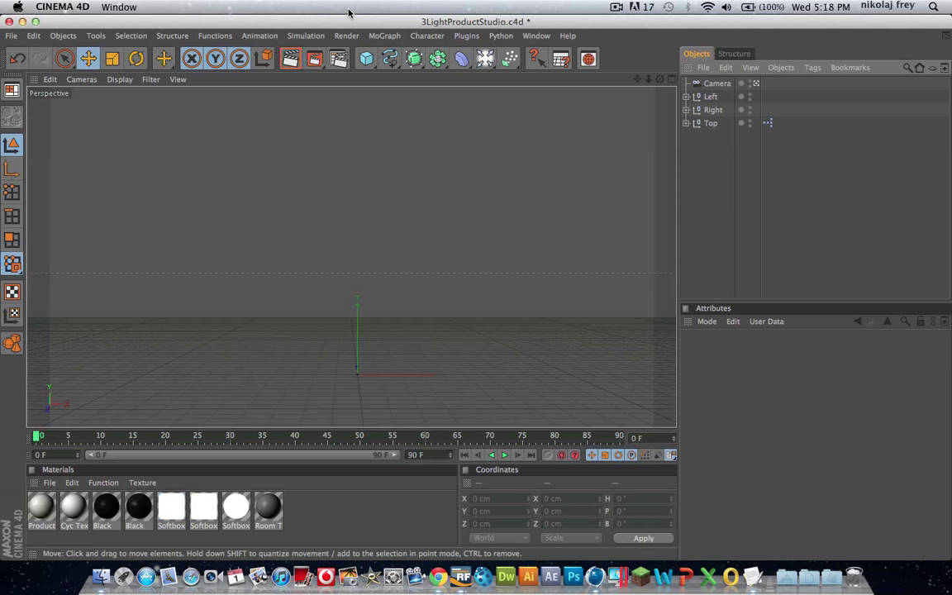
pyautogui.click(393, 38)
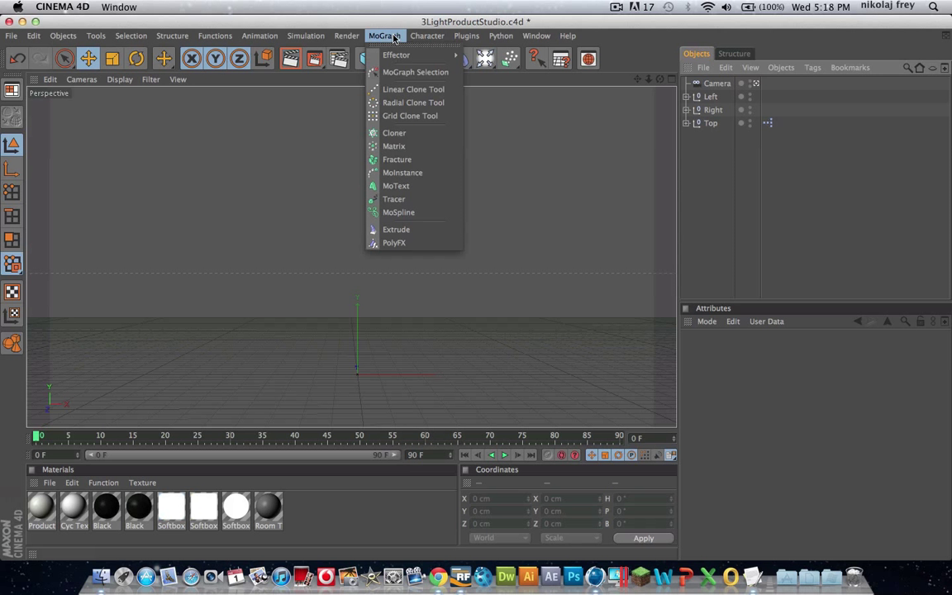
pyautogui.click(403, 185)
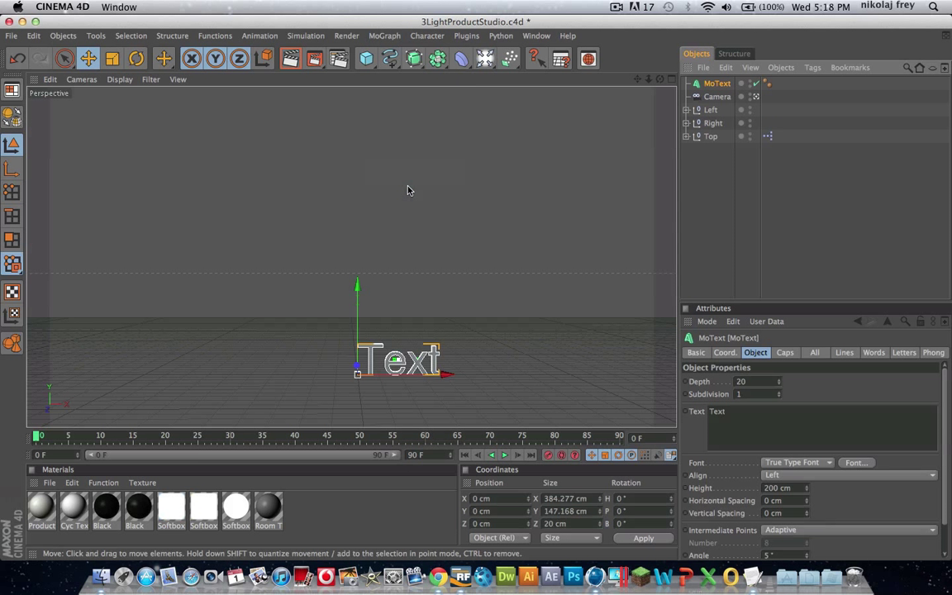
pyautogui.middleClick(495, 295)
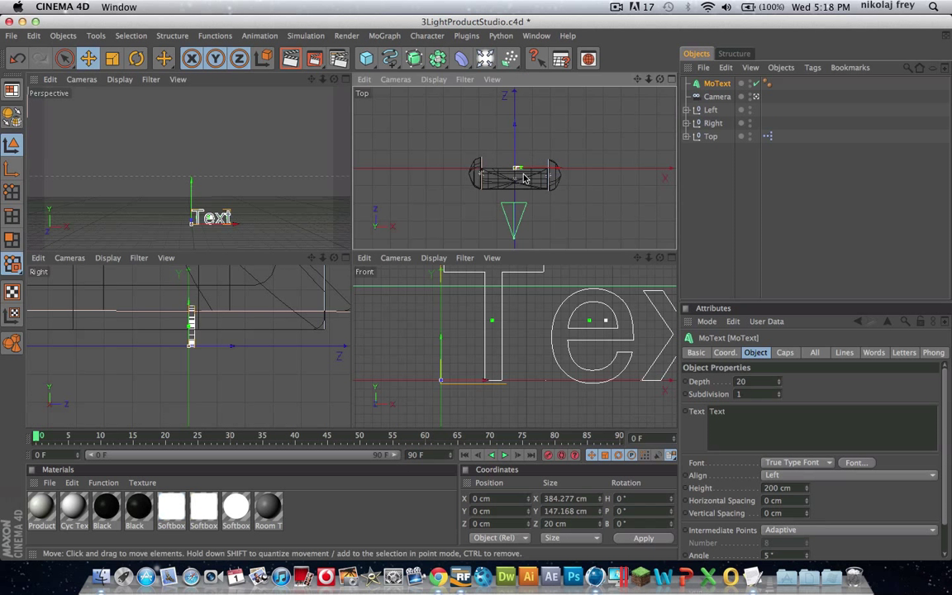
pyautogui.moveTo(523, 175); pyautogui.dragTo(518, 167)
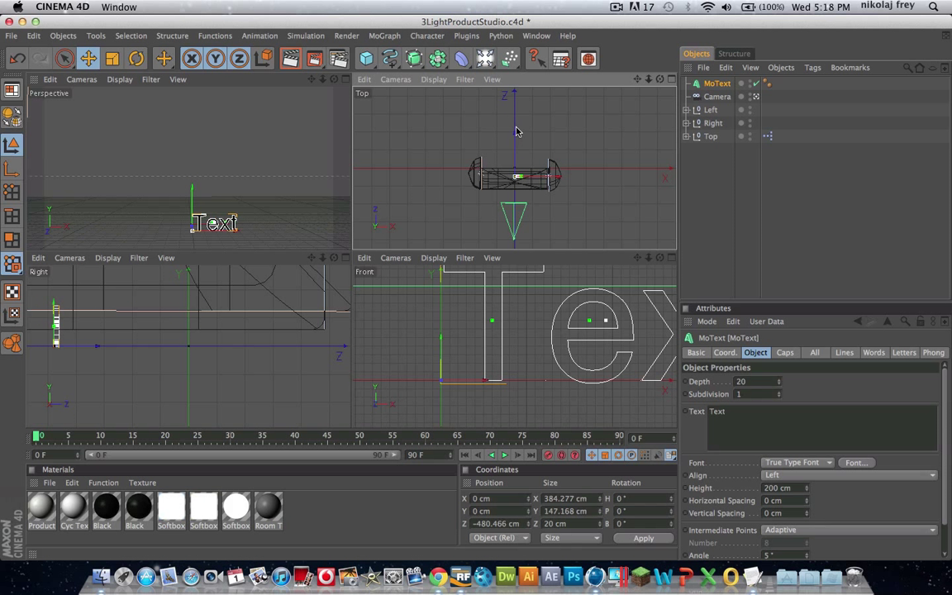
# - Centre-align the text, raise it to Y 348.637 cm and scale it to 634.4 cm height
pyautogui.click(343, 80)
pyautogui.click(789, 475)
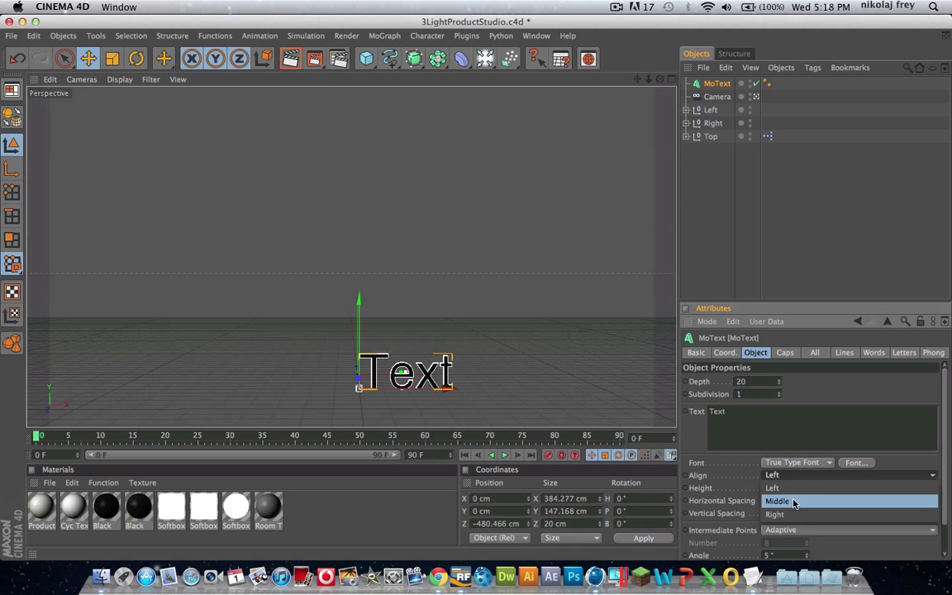
pyautogui.click(793, 501)
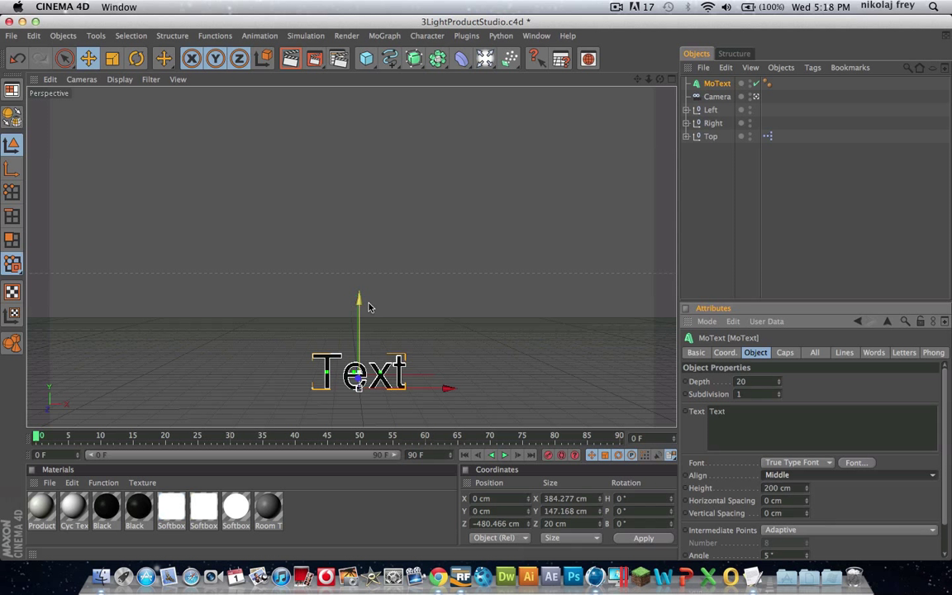
pyautogui.moveTo(351, 306); pyautogui.dragTo(352, 222)
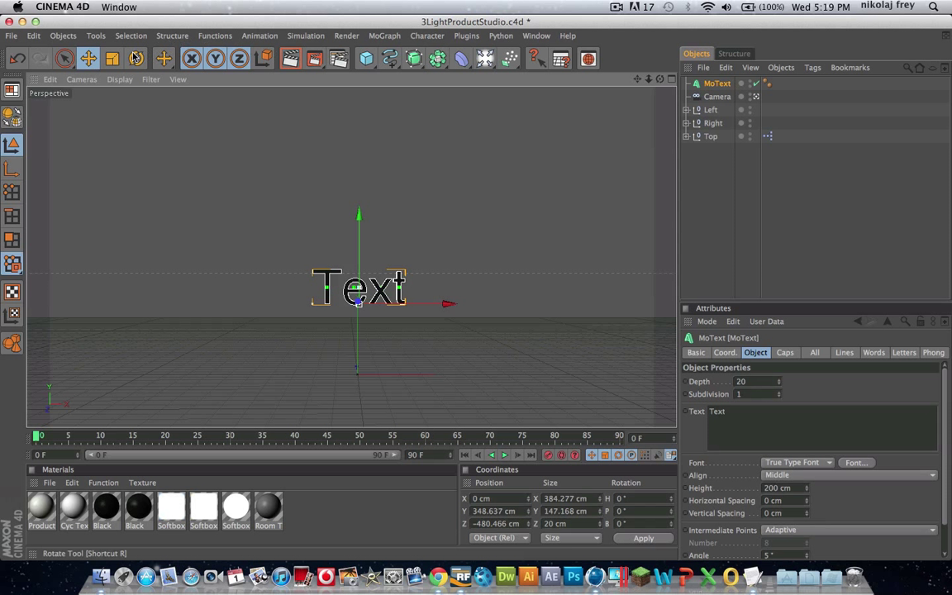
pyautogui.press('t')
pyautogui.moveTo(357, 308); pyautogui.dragTo(472, 307)
# - Change the MoText to read 'LOPU' in the RaseOne font
pyautogui.click(209, 301)
pyautogui.click(264, 248)
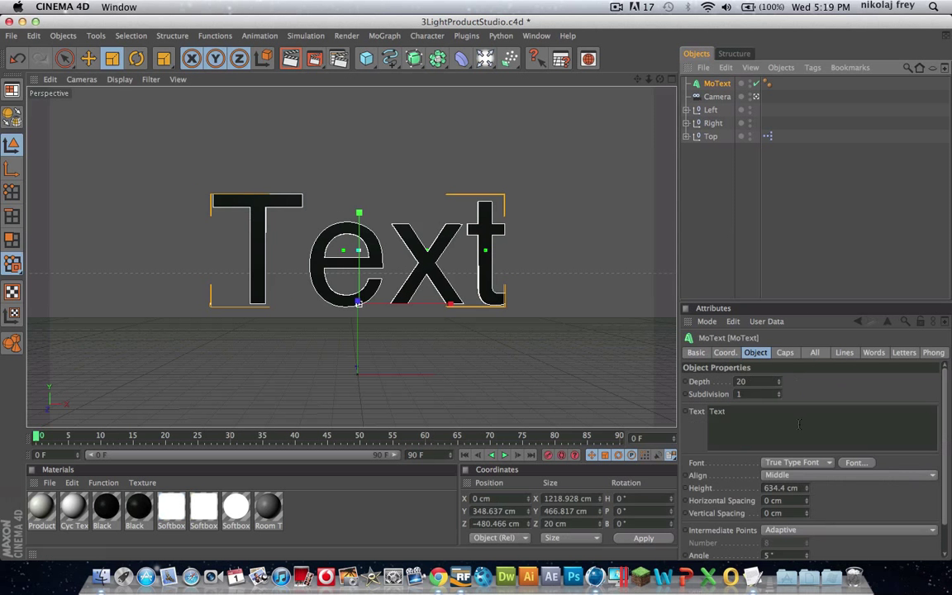
pyautogui.write('LOPU')
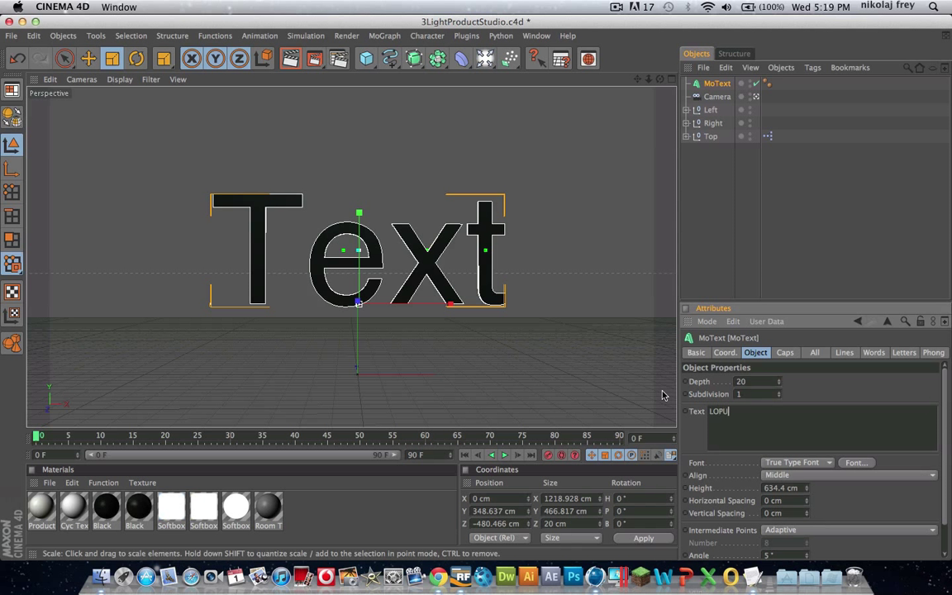
pyautogui.click(855, 462)
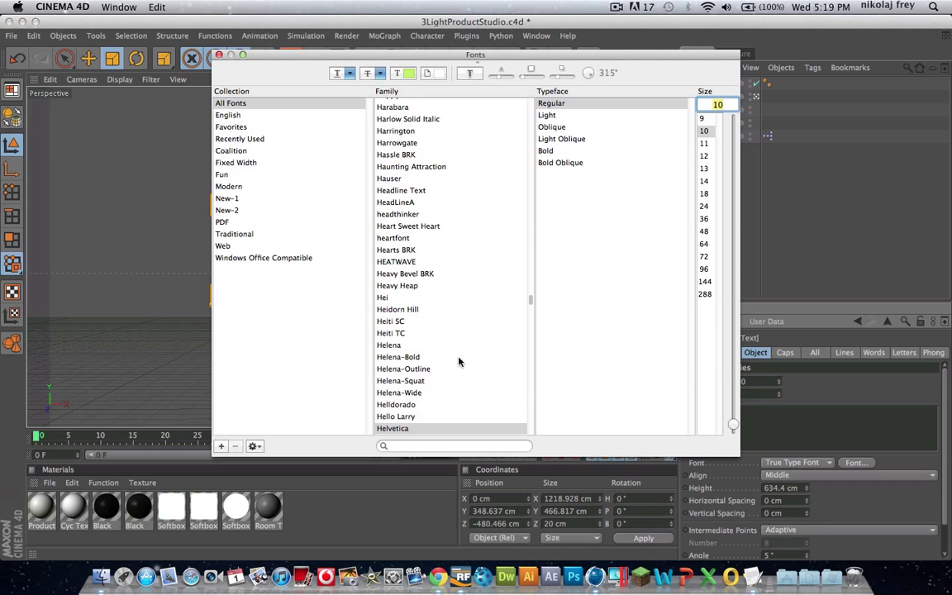
pyautogui.click(407, 447)
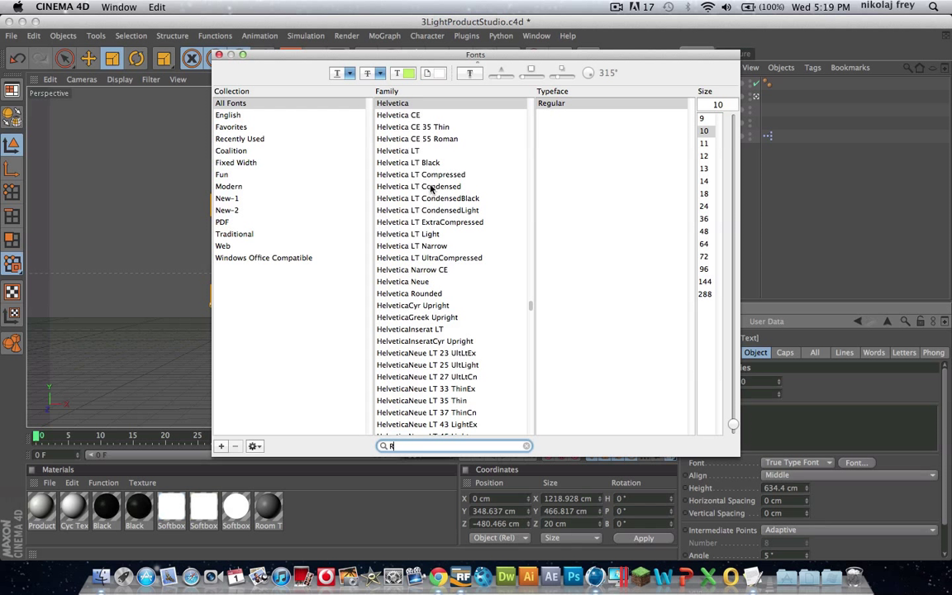
pyautogui.write('Rase')
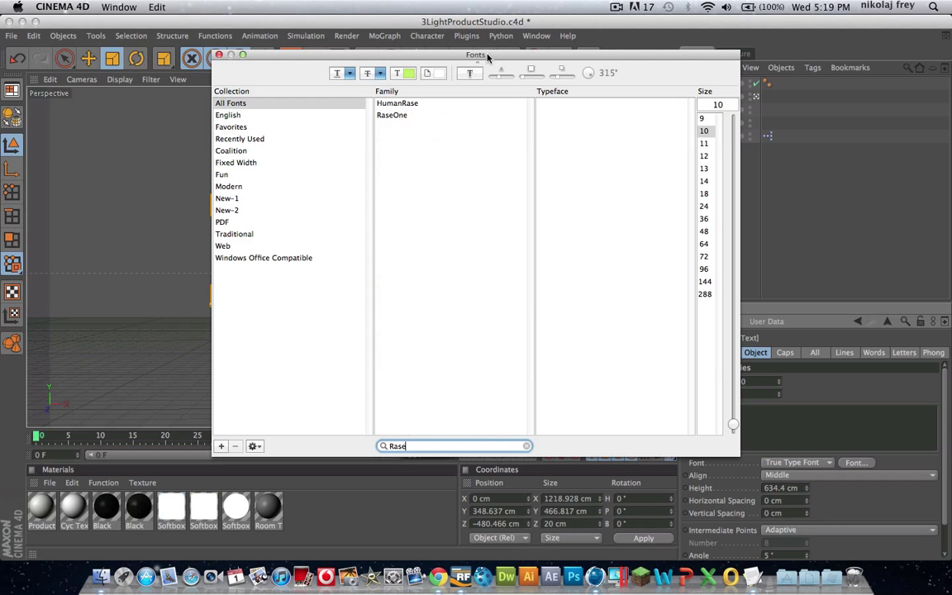
pyautogui.click(399, 117)
pyautogui.moveTo(312, 61); pyautogui.dragTo(231, 127)
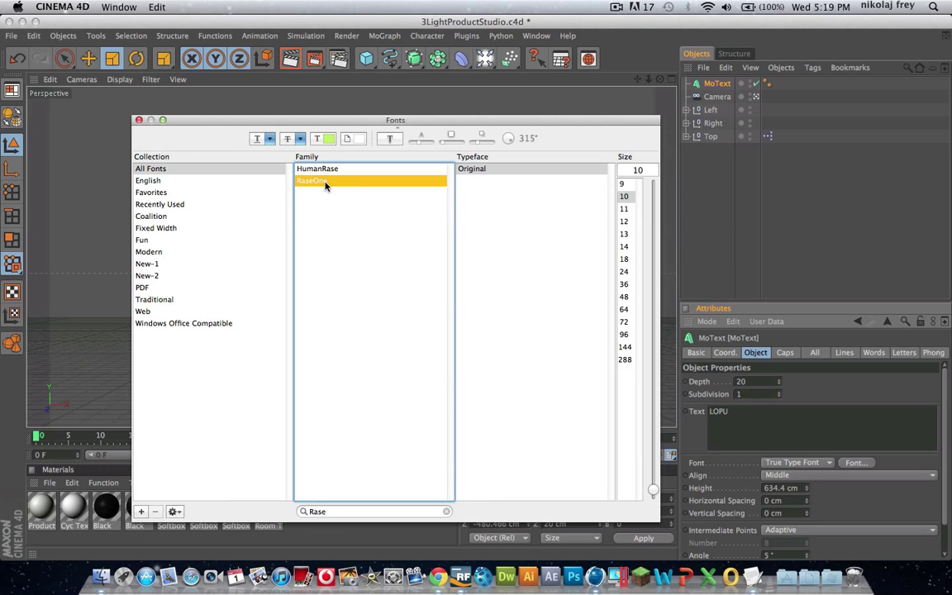
pyautogui.click(139, 120)
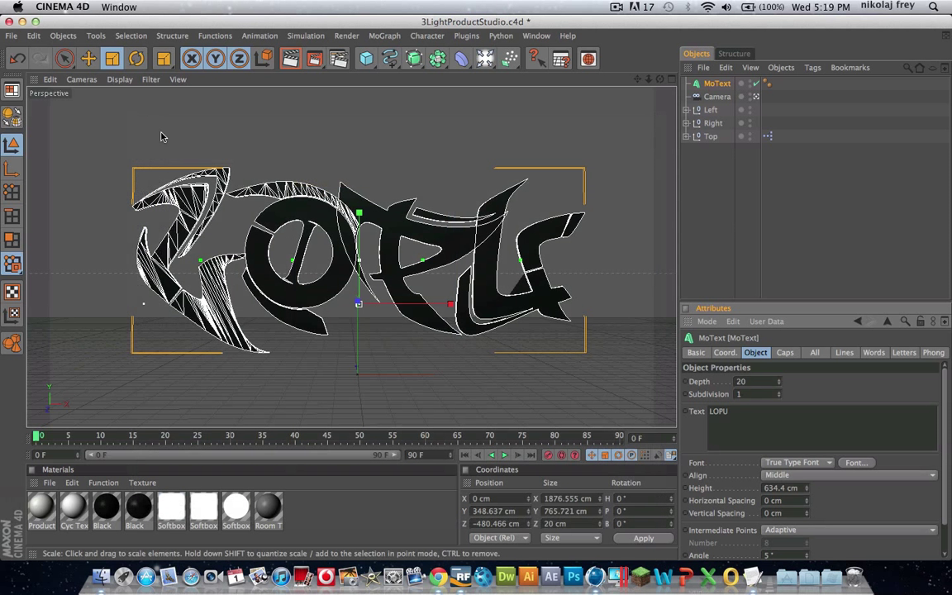
# - Move the LOPU text along its Z axis to 0 cm
pyautogui.click(732, 170)
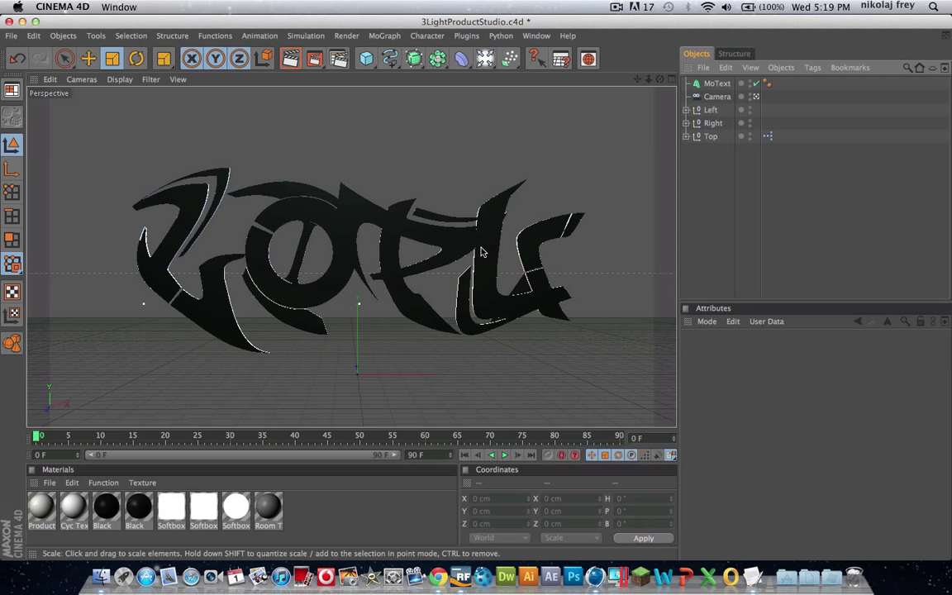
pyautogui.click(437, 226)
pyautogui.middleClick(645, 88)
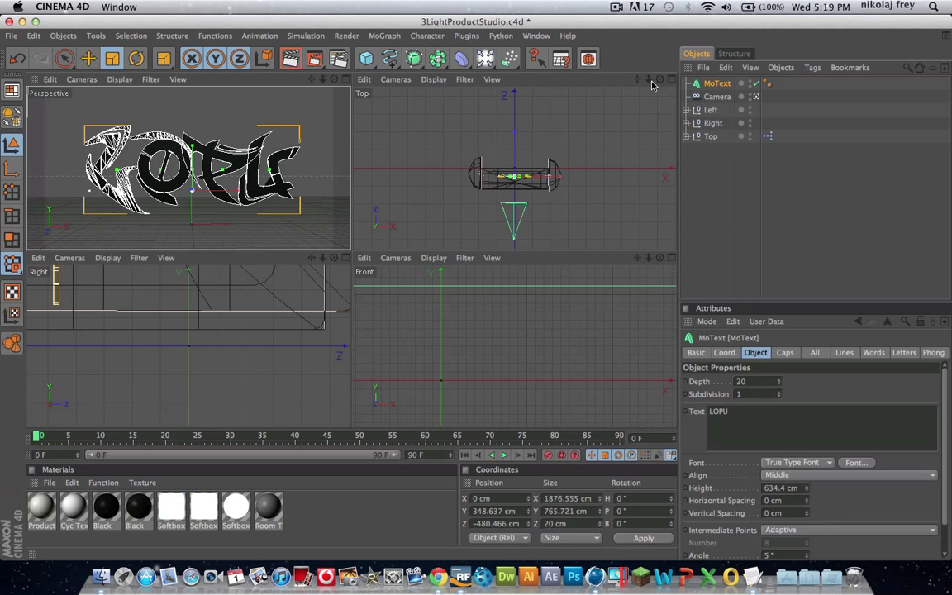
pyautogui.click(89, 58)
pyautogui.moveTo(464, 136); pyautogui.dragTo(464, 113)
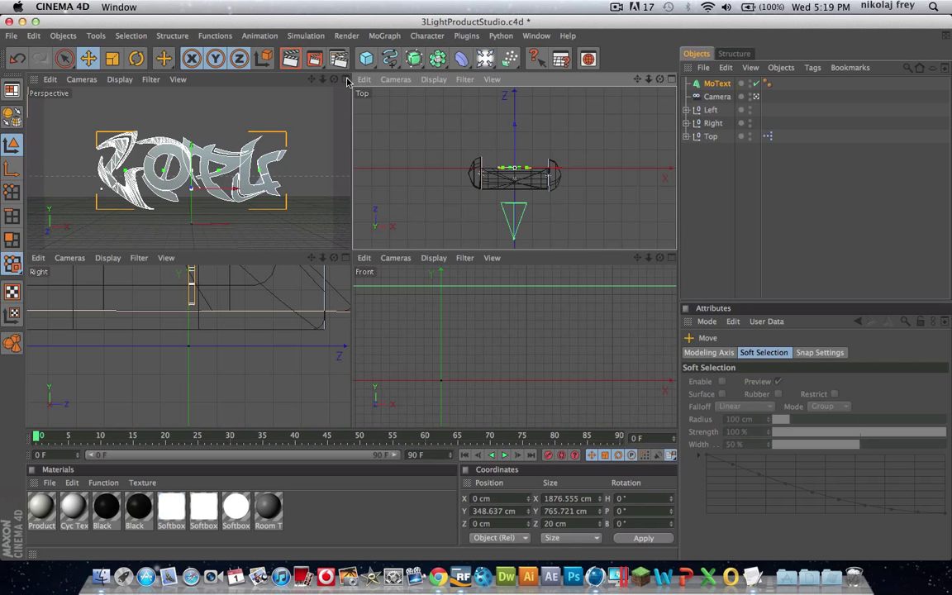
# - Add a Random effector to the selected MoText
pyautogui.press('F1')
pyautogui.click(743, 191)
pyautogui.click(716, 83)
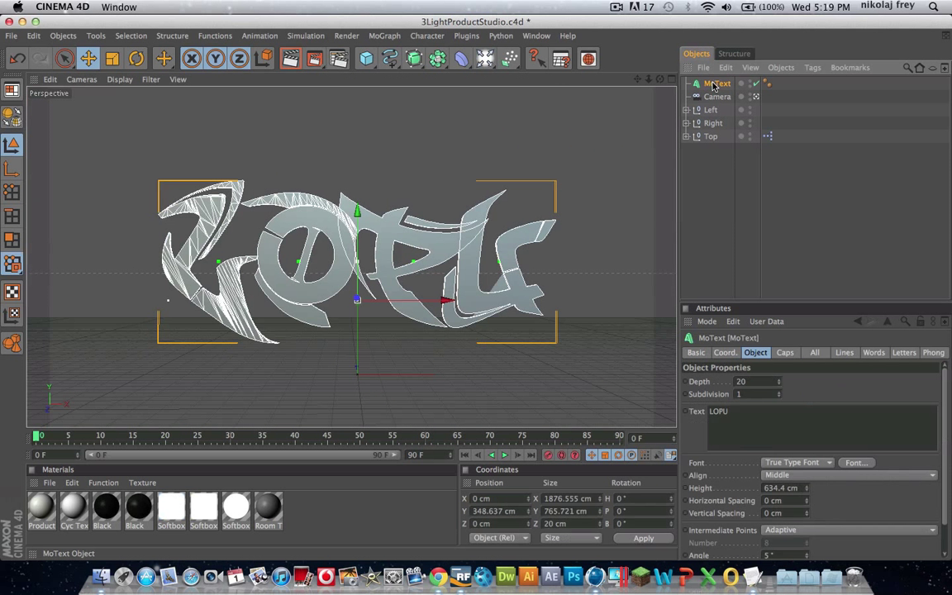
pyautogui.click(382, 36)
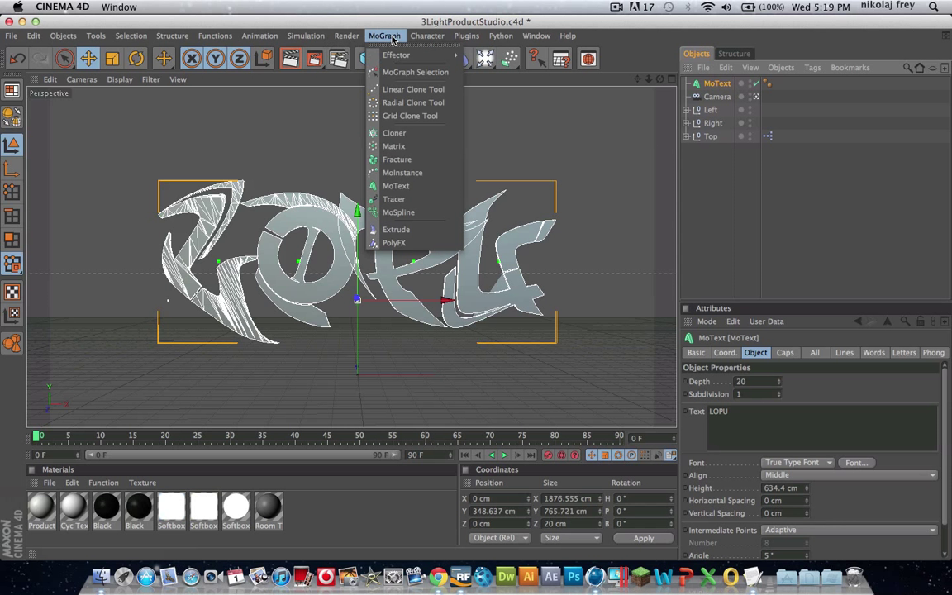
pyautogui.moveTo(409, 56)
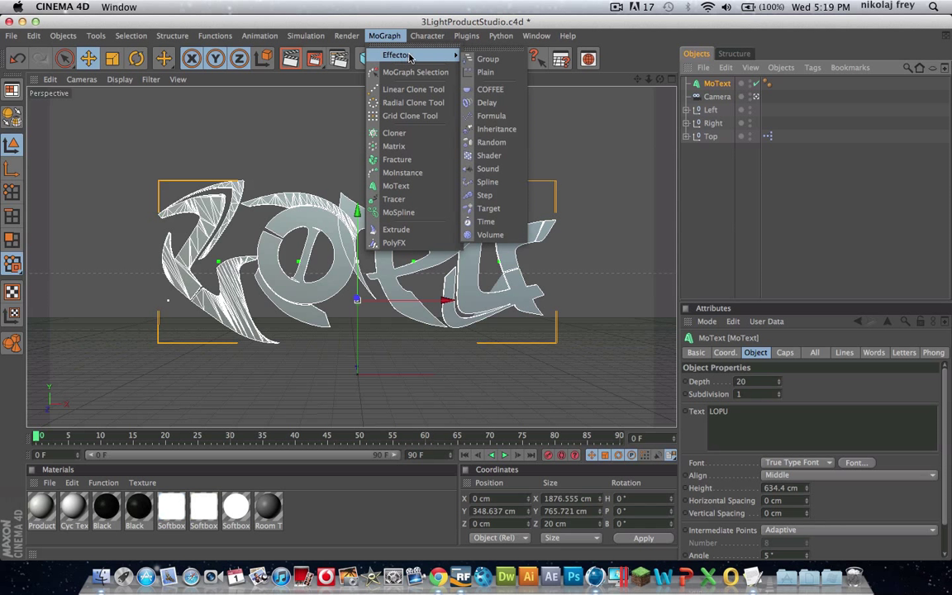
pyautogui.click(501, 147)
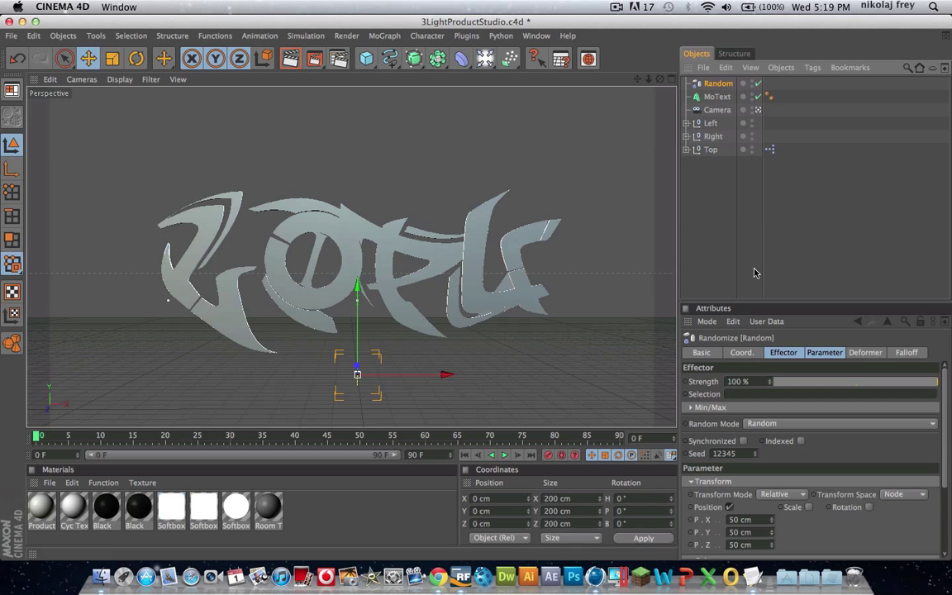
# - Increase the MoText extrusion depth to 279
pyautogui.click(717, 97)
pyautogui.doubleClick(764, 382)
pyautogui.write('64')
pyautogui.press('Return')
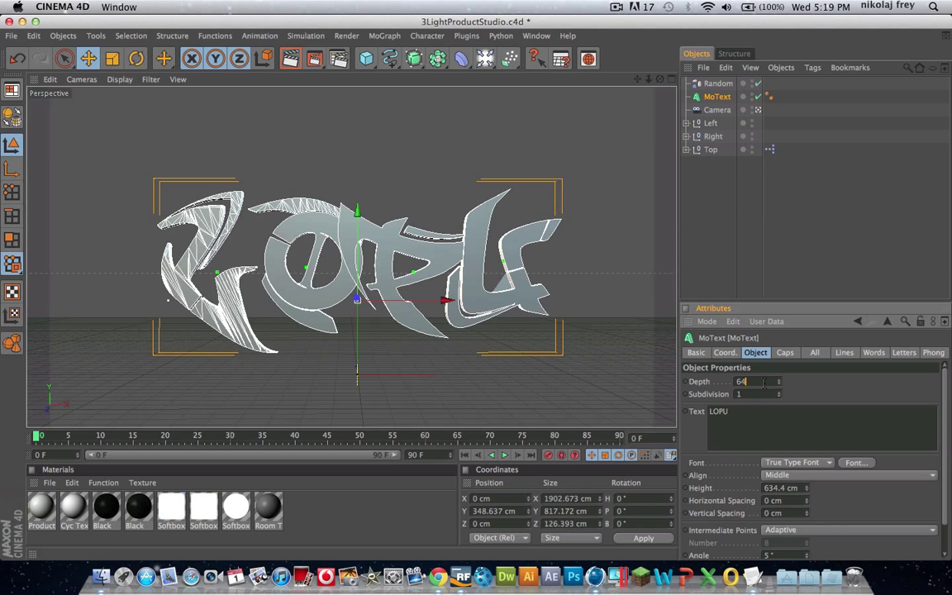
pyautogui.write('119')
pyautogui.press('Return')
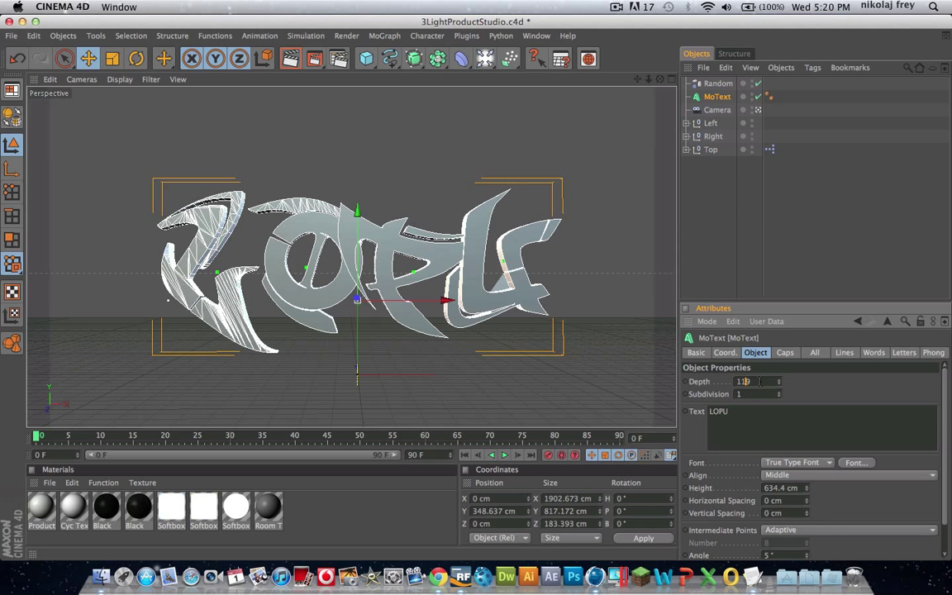
pyautogui.press('Up')
pyautogui.press('Up')
pyautogui.press('Up')
pyautogui.press('Up')
pyautogui.press('Up')
pyautogui.press('Up')
pyautogui.press('Up')
pyautogui.press('Up')
pyautogui.press('Up')
pyautogui.press('Up')
pyautogui.press('Up')
pyautogui.press('Up')
pyautogui.press('Up')
pyautogui.press('Up')
pyautogui.press('Up')
pyautogui.press('Up')
pyautogui.press('Up')
pyautogui.press('Up')
pyautogui.press('Up')
pyautogui.press('Up')
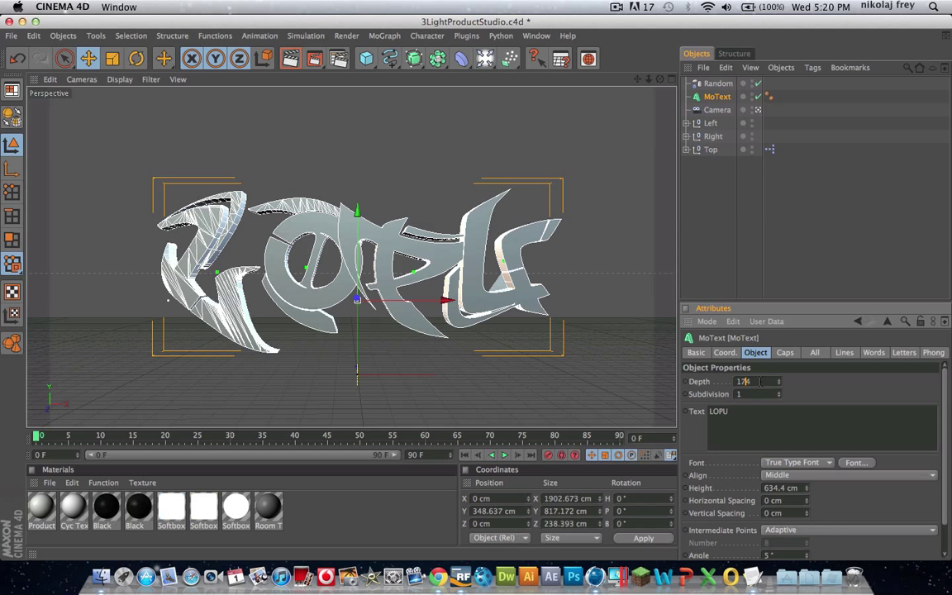
pyautogui.press('Up')
pyautogui.press('Up')
pyautogui.press('Up')
pyautogui.press('Up')
pyautogui.press('Up')
pyautogui.press('Up')
pyautogui.press('Up')
pyautogui.press('Up')
pyautogui.press('Up')
pyautogui.press('Up')
pyautogui.press('Up')
pyautogui.press('Up')
pyautogui.press('Up')
pyautogui.press('Up')
pyautogui.press('Up')
pyautogui.press('Up')
pyautogui.press('Up')
pyautogui.press('Up')
pyautogui.press('Up')
pyautogui.press('Up')
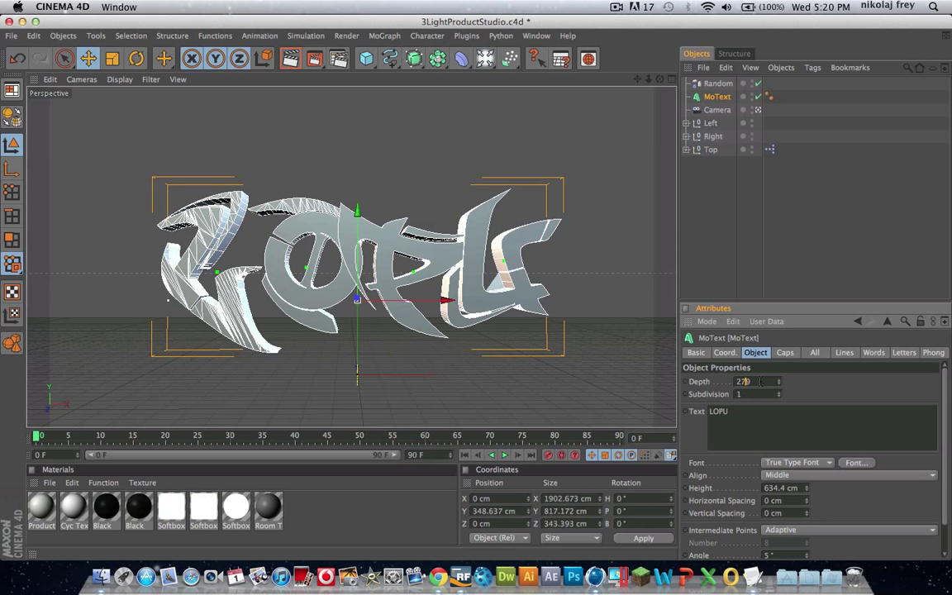
# - Enable Random effector rotation at 16° heading and 14° pitch, with strength lowered to 28%
pyautogui.click(724, 198)
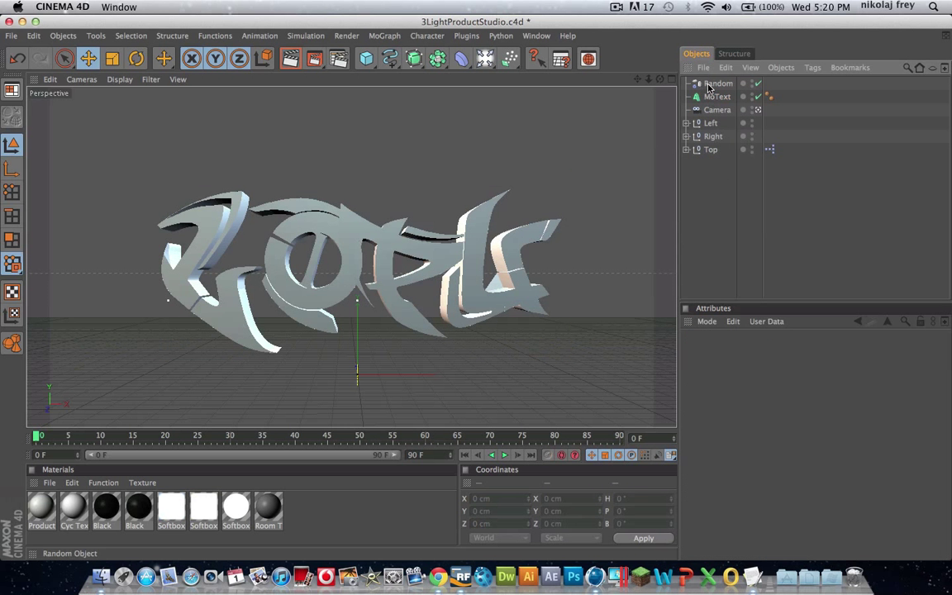
pyautogui.click(712, 84)
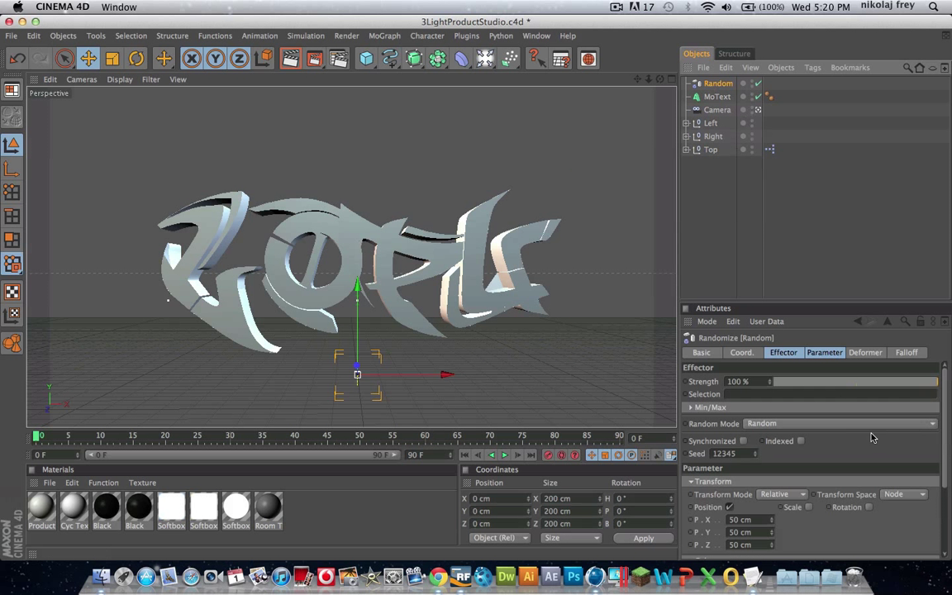
pyautogui.click(869, 507)
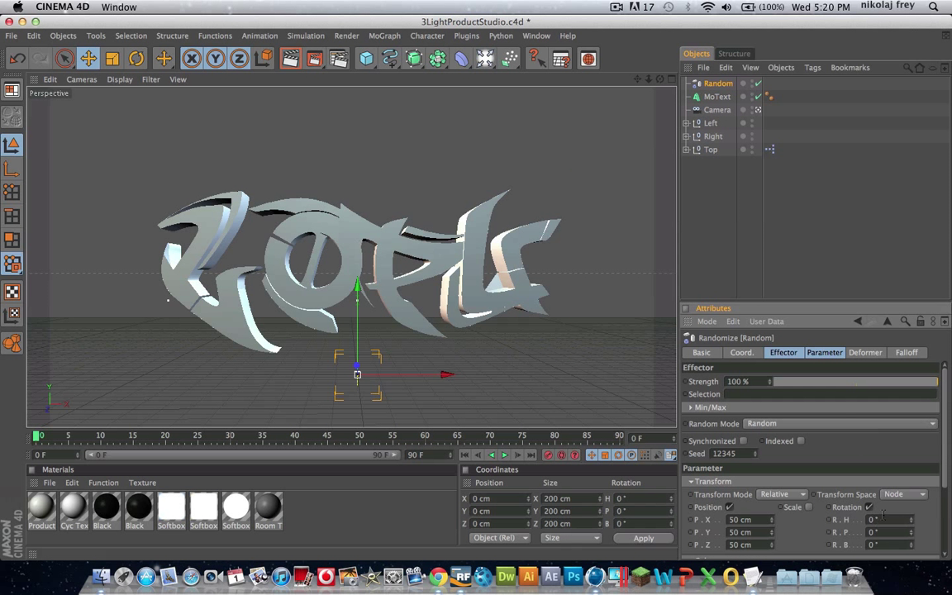
pyautogui.scroll(14, 885, 532)
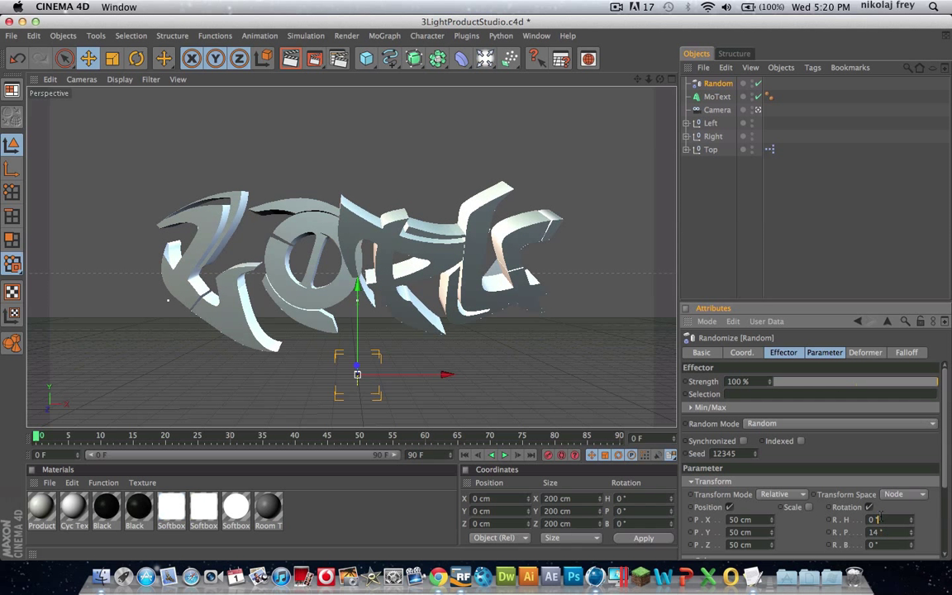
pyautogui.scroll(16, 879, 519)
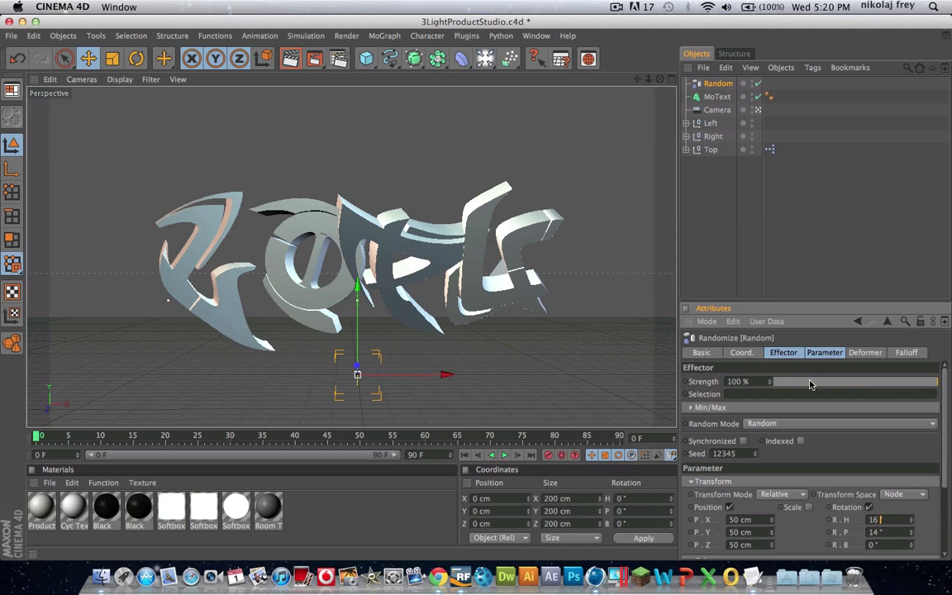
pyautogui.moveTo(830, 383)
pyautogui.mouseDown()
pyautogui.moveTo(808, 382)
pyautogui.moveTo(897, 382)
pyautogui.moveTo(777, 383)
pyautogui.moveTo(830, 383)
pyautogui.mouseUp()
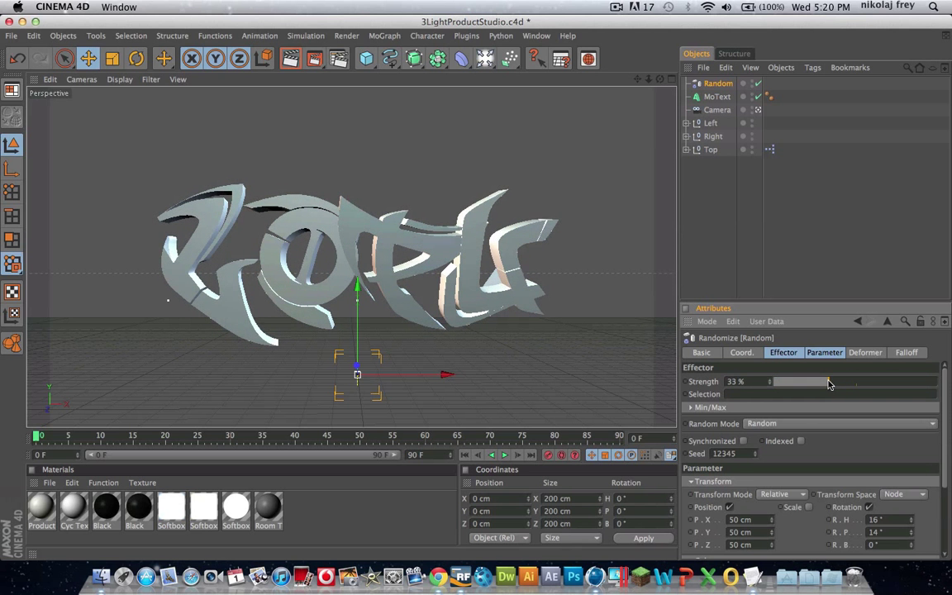
pyautogui.click(701, 227)
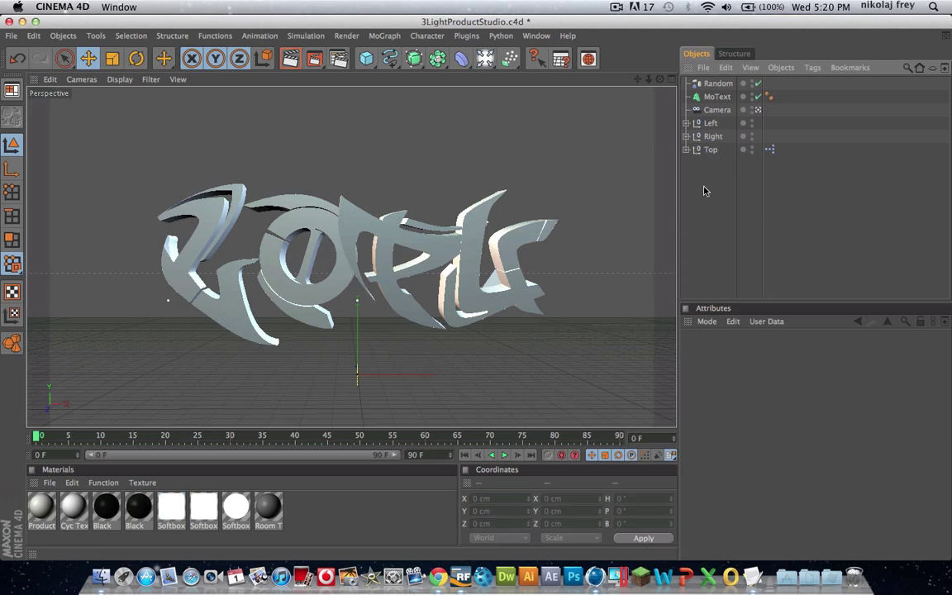
# - Create a new material 'Mat' with a saturated yellow-green colour
pyautogui.click(717, 97)
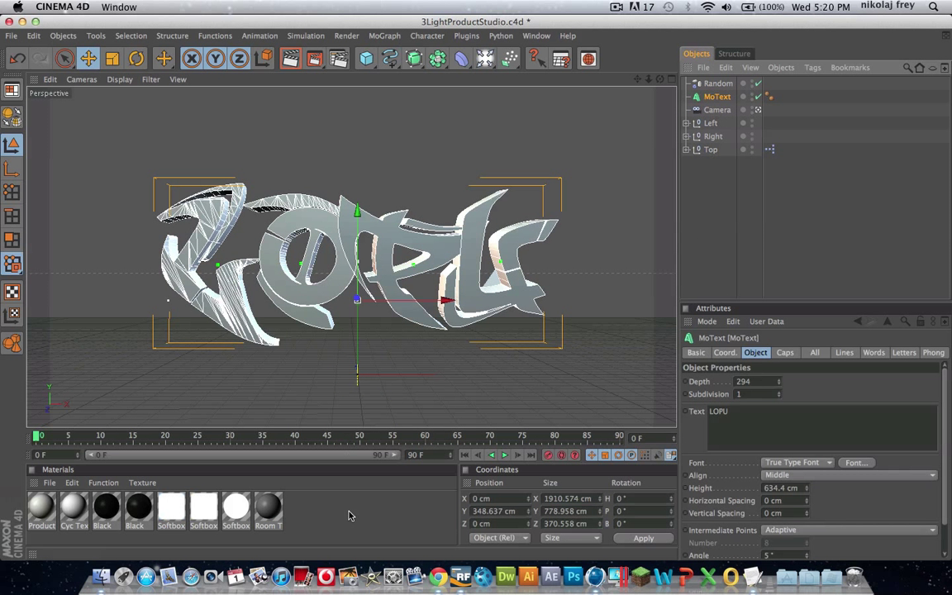
pyautogui.click(347, 516)
pyautogui.doubleClick(323, 514)
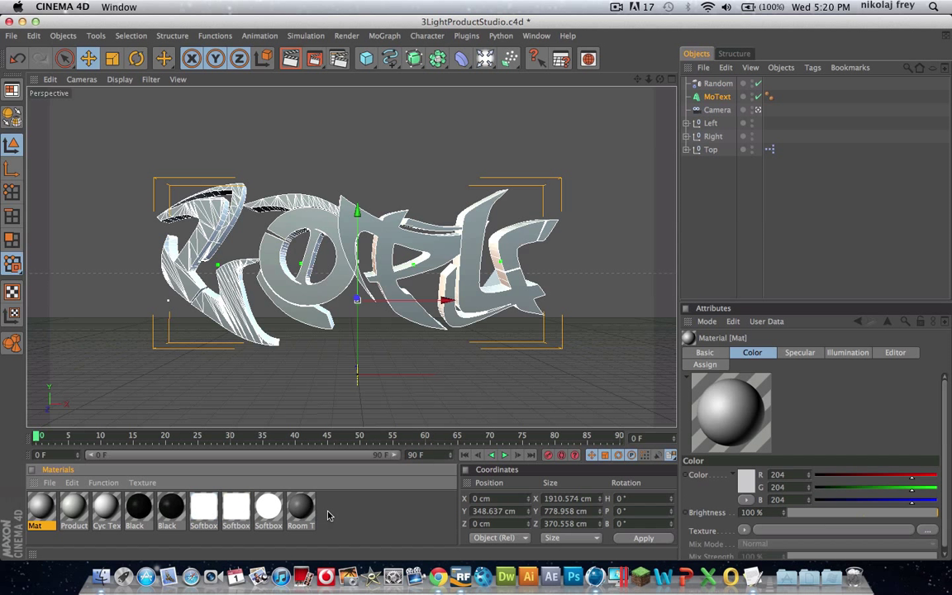
pyautogui.doubleClick(39, 508)
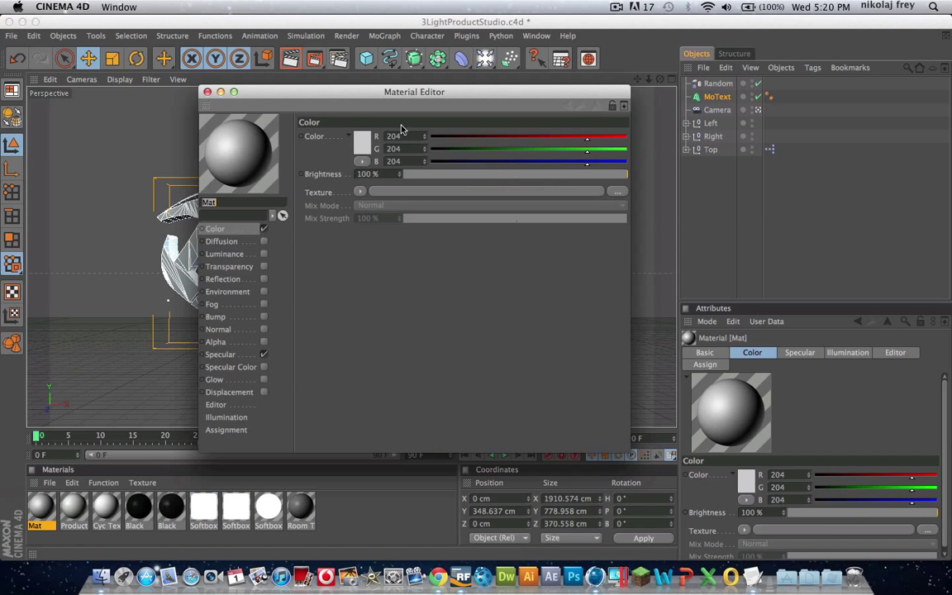
pyautogui.click(333, 130)
pyautogui.moveTo(378, 101)
pyautogui.mouseDown()
pyautogui.moveTo(351, 100)
pyautogui.moveTo(362, 100)
pyautogui.mouseUp()
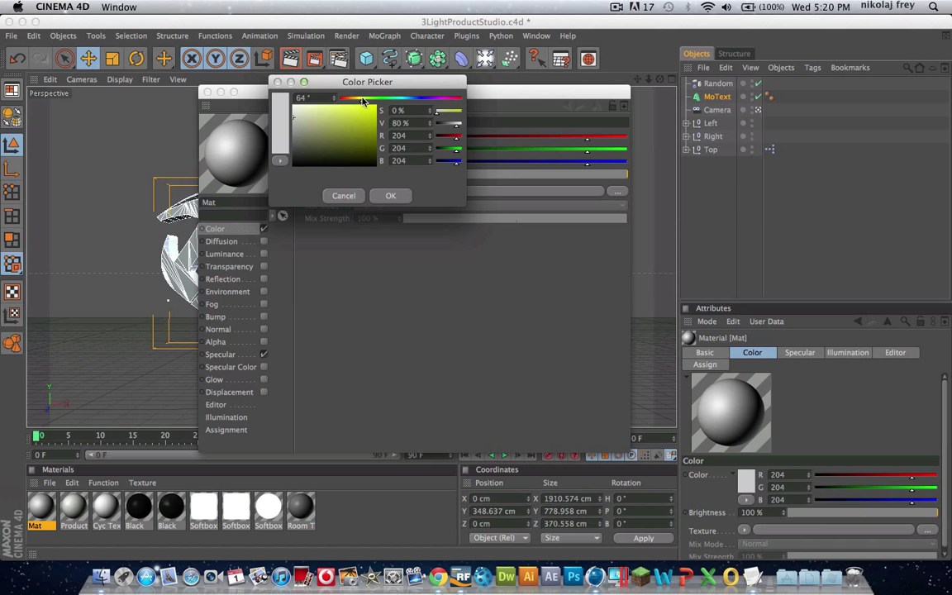
pyautogui.click(342, 106)
pyautogui.click(389, 195)
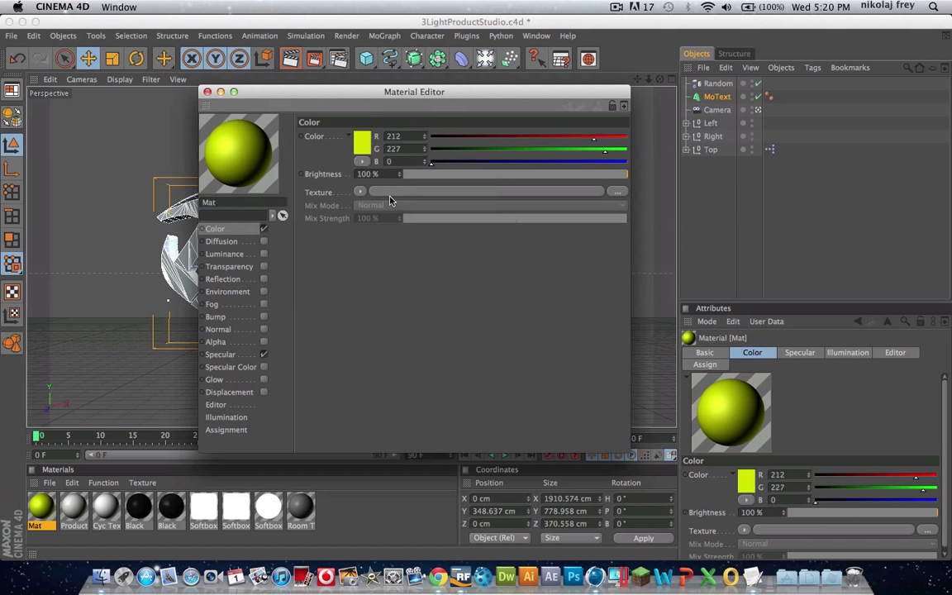
# - Enable a yellow luminance glow on Mat at 20% brightness
pyautogui.click(263, 254)
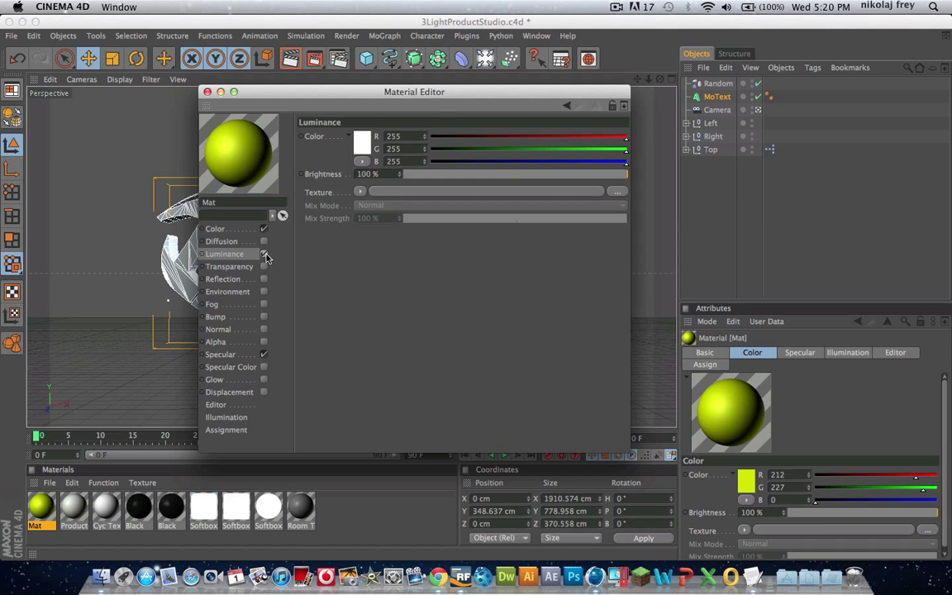
pyautogui.click(362, 143)
pyautogui.moveTo(346, 98)
pyautogui.mouseDown()
pyautogui.moveTo(373, 98)
pyautogui.moveTo(357, 97)
pyautogui.mouseUp()
pyautogui.click(340, 107)
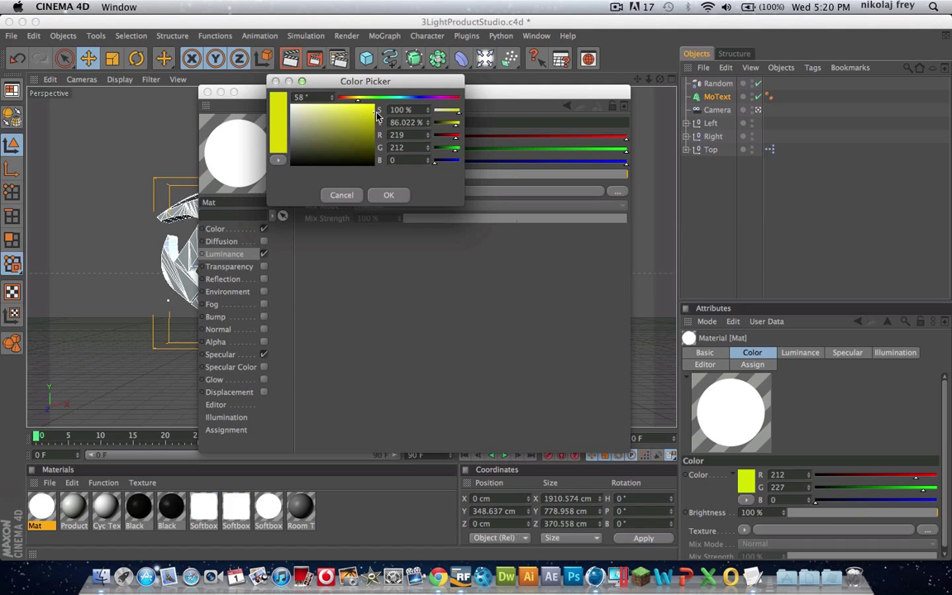
pyautogui.click(385, 195)
pyautogui.moveTo(420, 175); pyautogui.dragTo(449, 179)
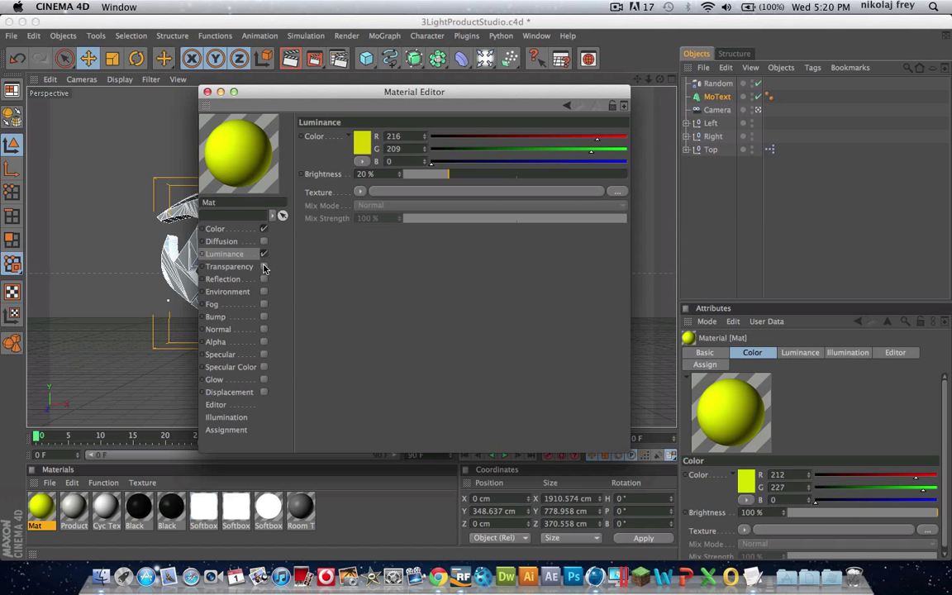
# - Add a yellow-green reflection at 14% strength and apply Mat to the LOPU text
pyautogui.click(242, 282)
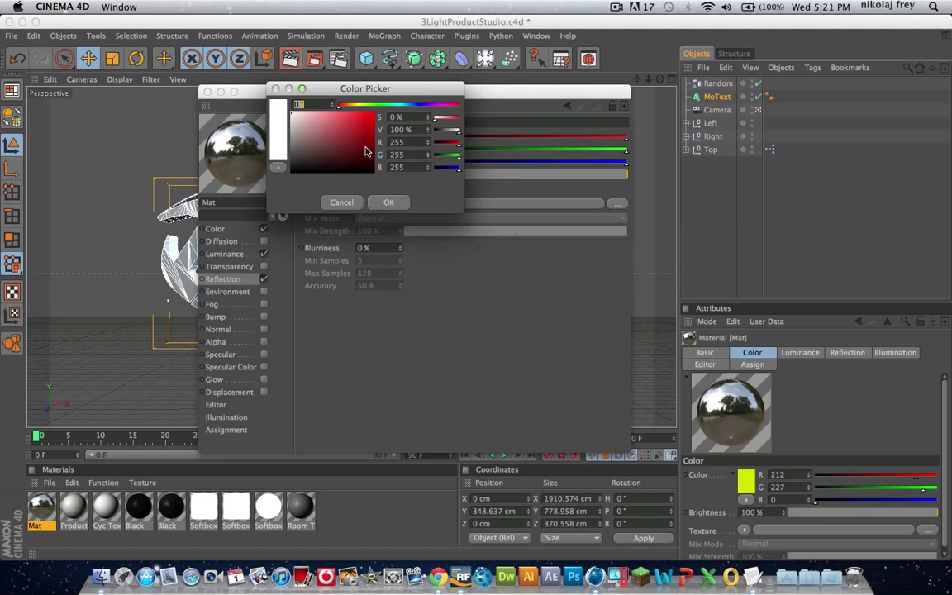
pyautogui.click(360, 107)
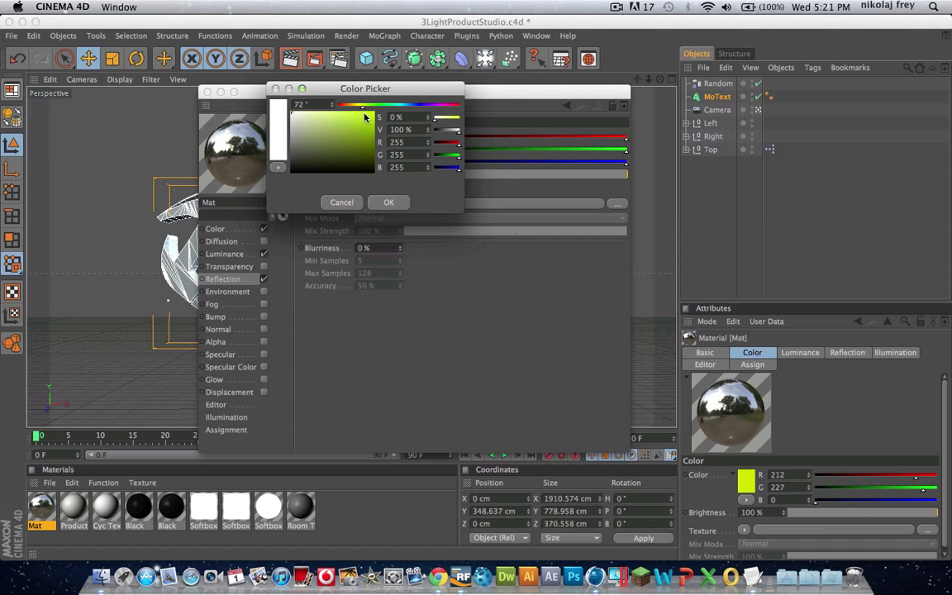
pyautogui.moveTo(365, 115); pyautogui.dragTo(374, 118)
pyautogui.click(388, 202)
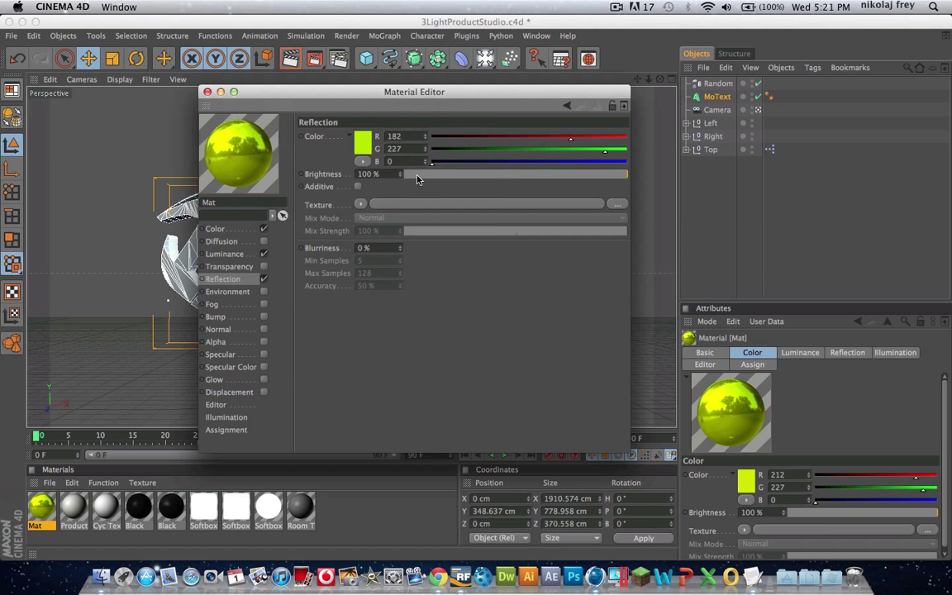
pyautogui.moveTo(419, 178); pyautogui.dragTo(436, 177)
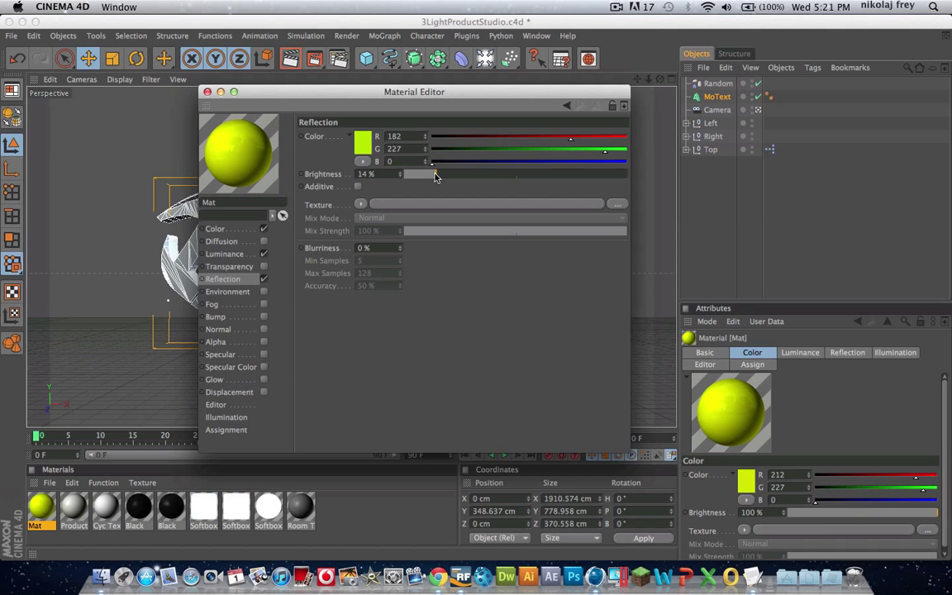
pyautogui.click(208, 92)
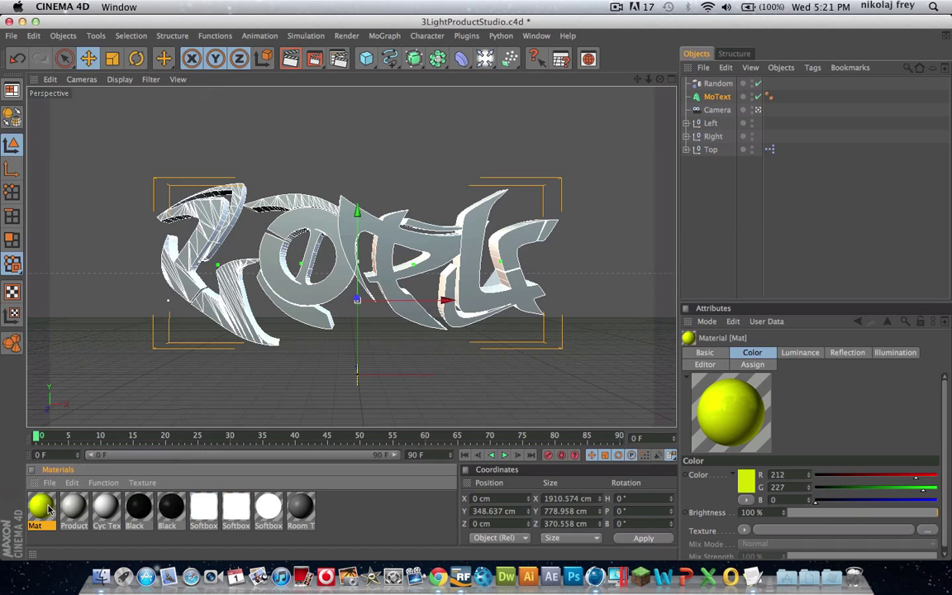
pyautogui.moveTo(279, 293); pyautogui.dragTo(278, 294)
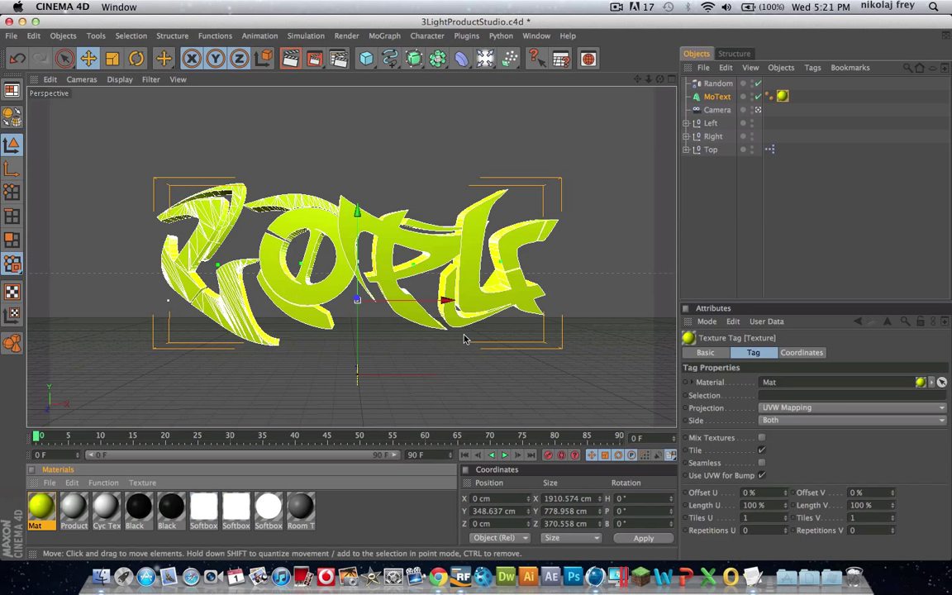
pyautogui.click(699, 191)
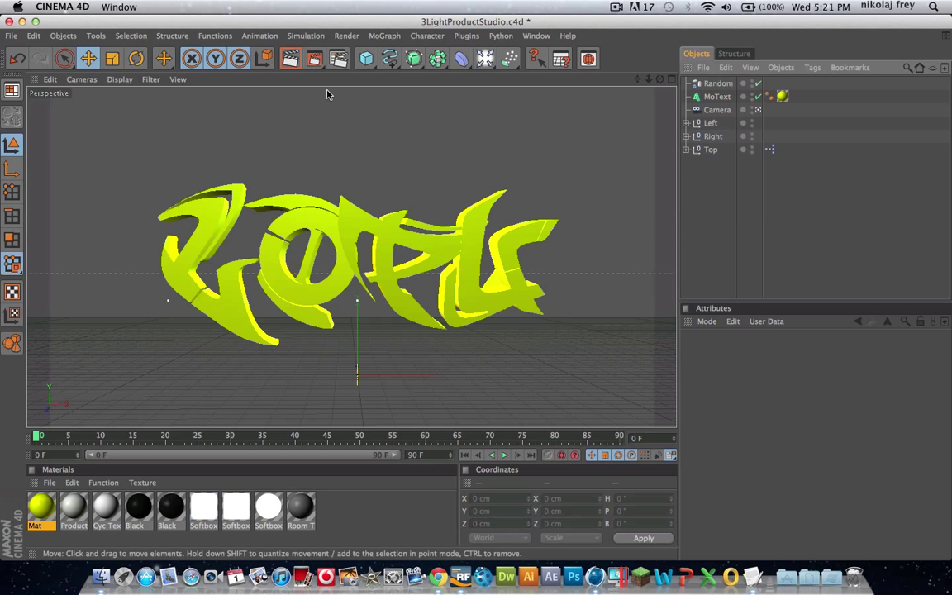
# - Add Global Illumination, Color Correction and Ambient Occlusion effects in Render Settings
pyautogui.click(339, 60)
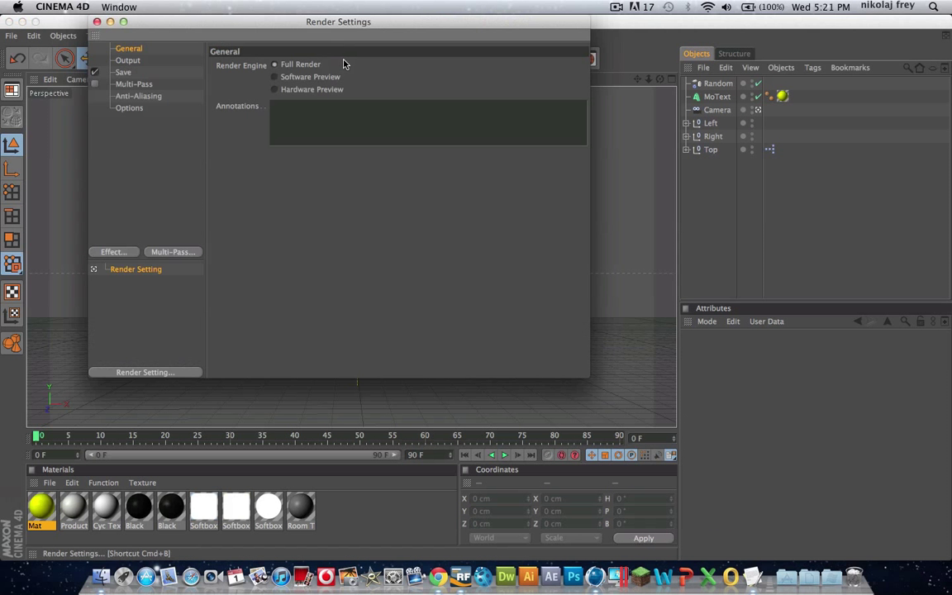
pyautogui.moveTo(315, 35); pyautogui.dragTo(350, 82)
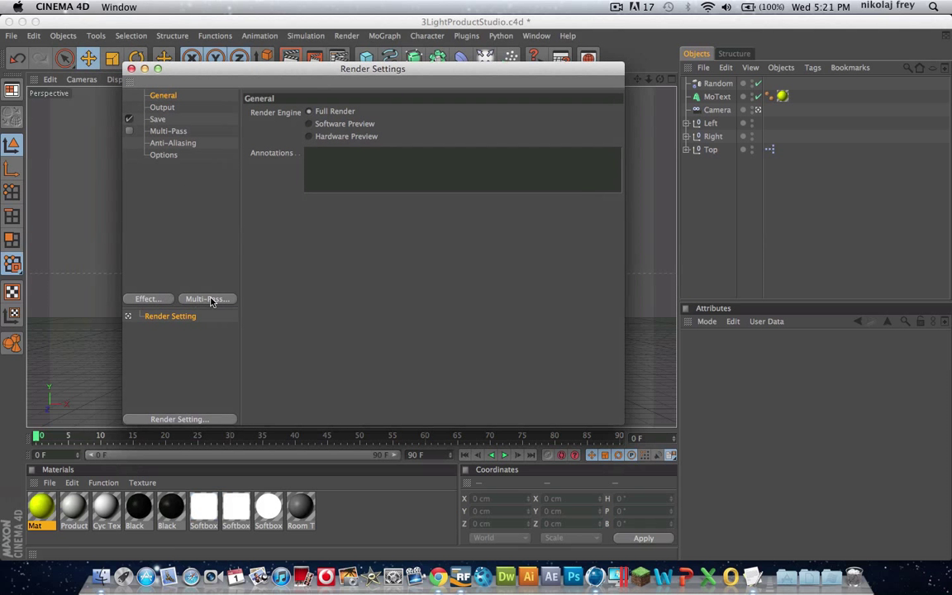
pyautogui.click(147, 300)
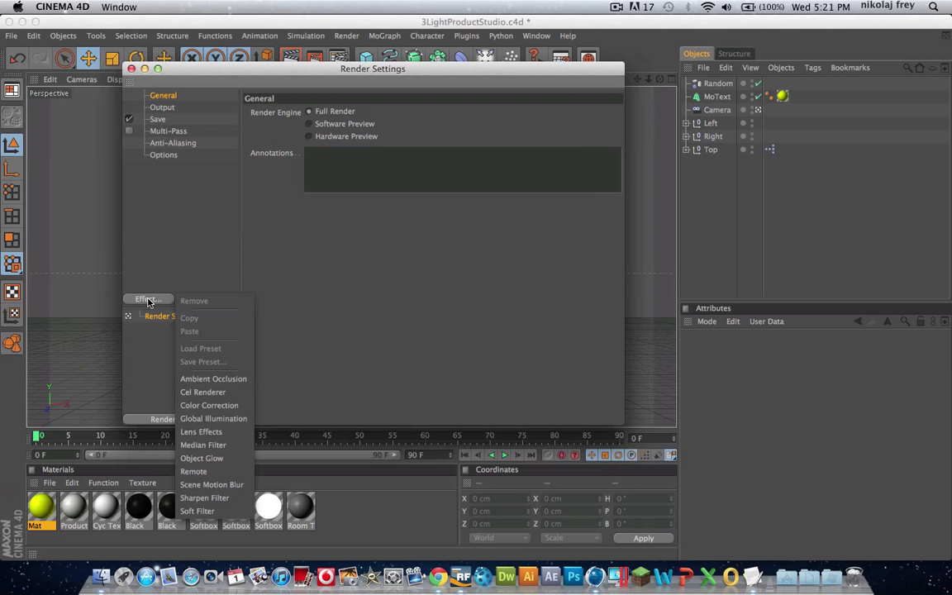
pyautogui.click(217, 419)
pyautogui.click(157, 300)
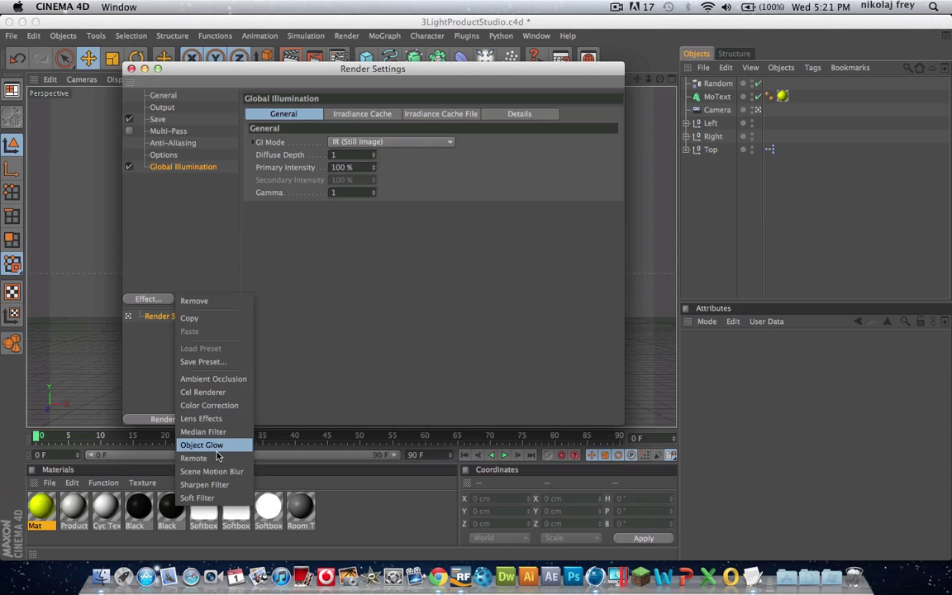
pyautogui.click(209, 405)
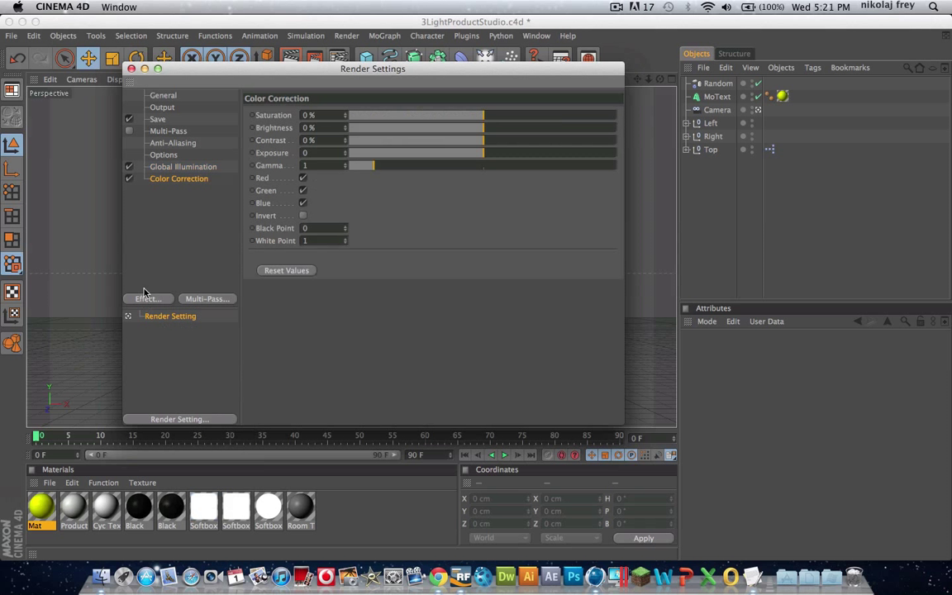
pyautogui.click(150, 300)
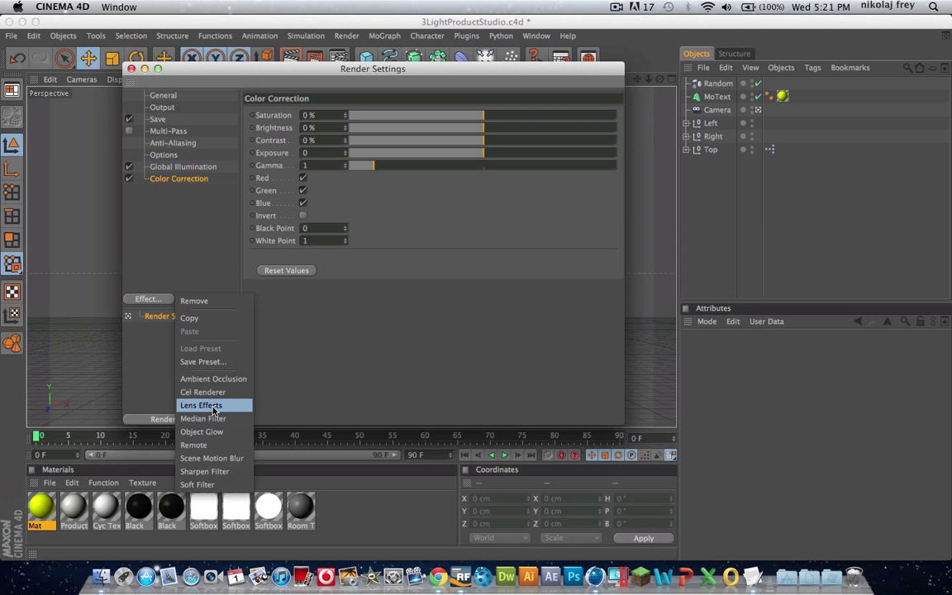
pyautogui.click(211, 379)
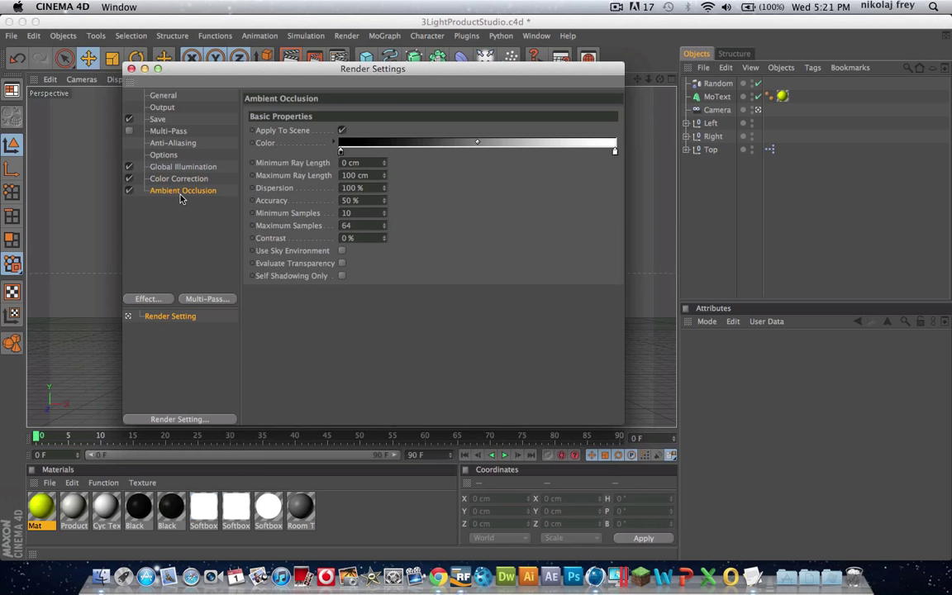
# - Set the irradiance cache Stochastic Samples and Record Density to Low
pyautogui.click(199, 167)
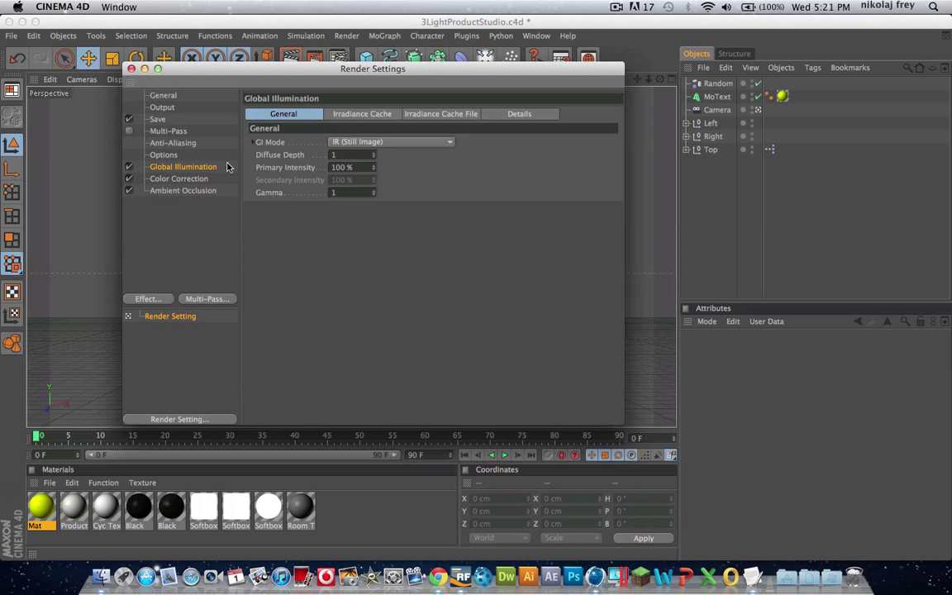
pyautogui.click(370, 115)
pyautogui.click(478, 117)
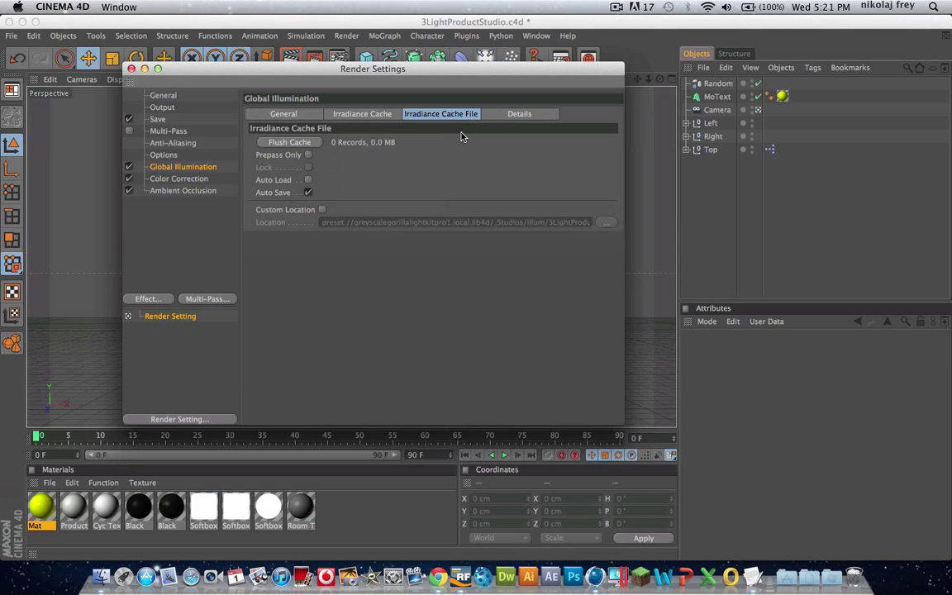
pyautogui.click(362, 114)
pyautogui.click(371, 141)
pyautogui.click(366, 182)
pyautogui.click(367, 154)
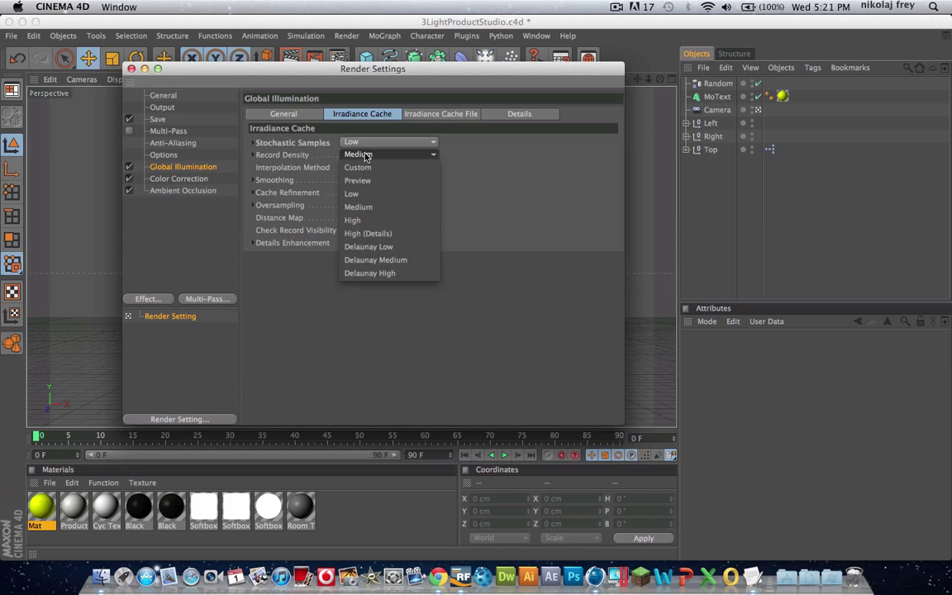
pyautogui.click(354, 192)
pyautogui.click(438, 115)
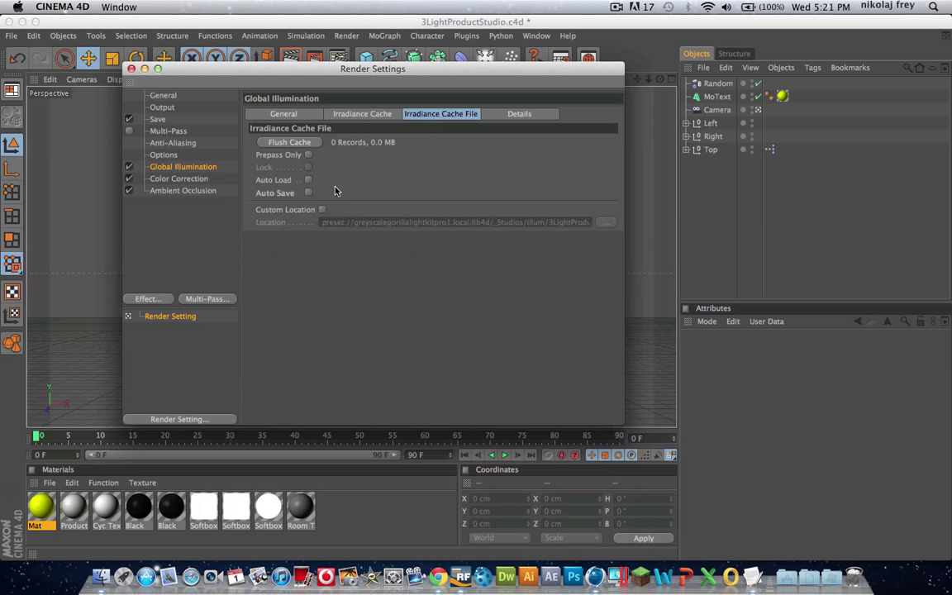
pyautogui.click(301, 115)
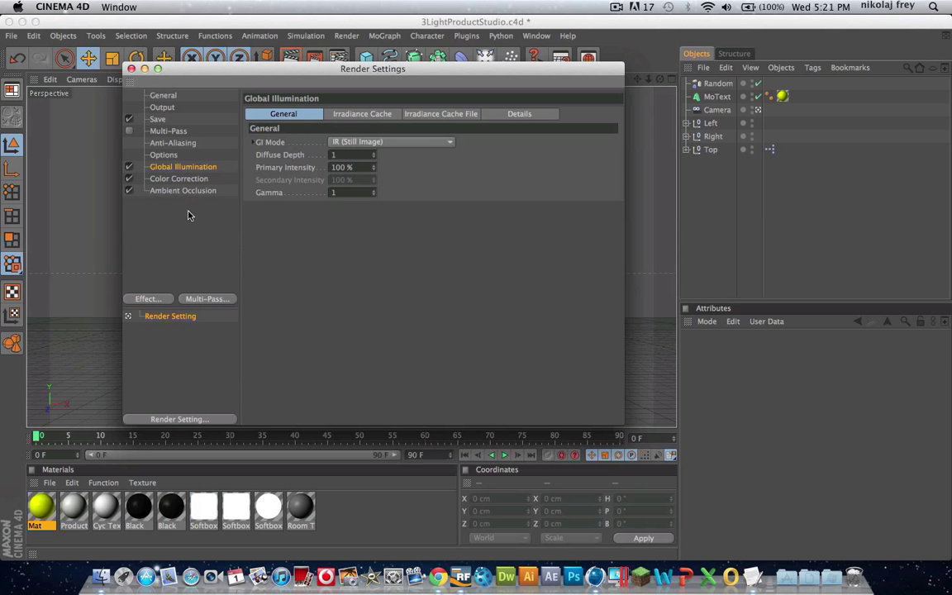
# - Review the Color Correction and Ambient Occlusion settings, then close Render Settings
pyautogui.click(173, 180)
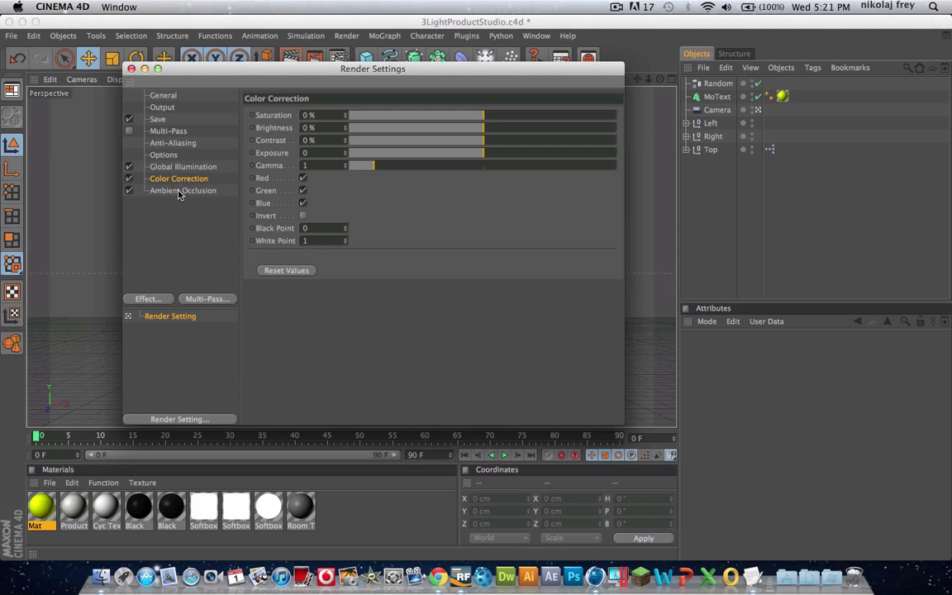
pyautogui.click(179, 191)
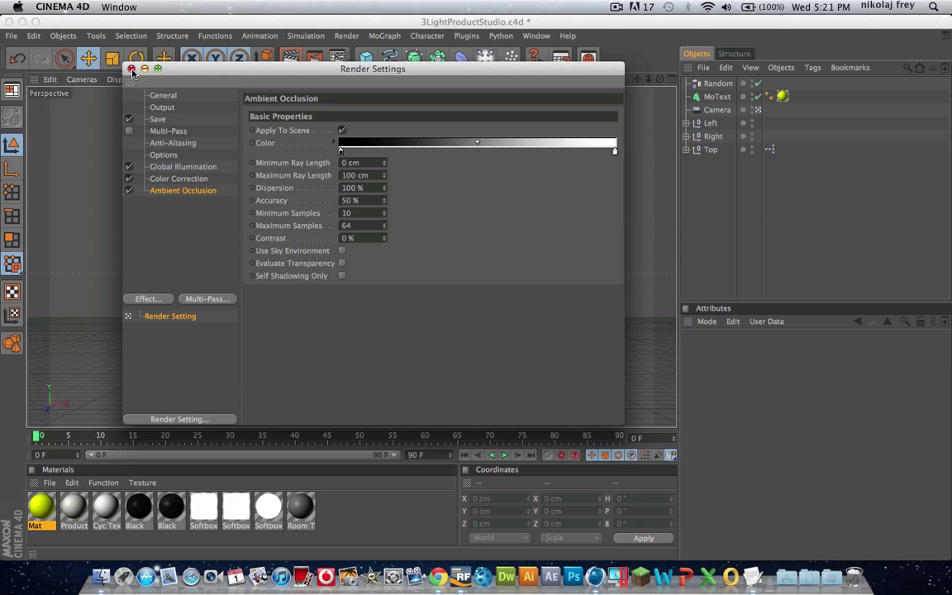
pyautogui.click(131, 70)
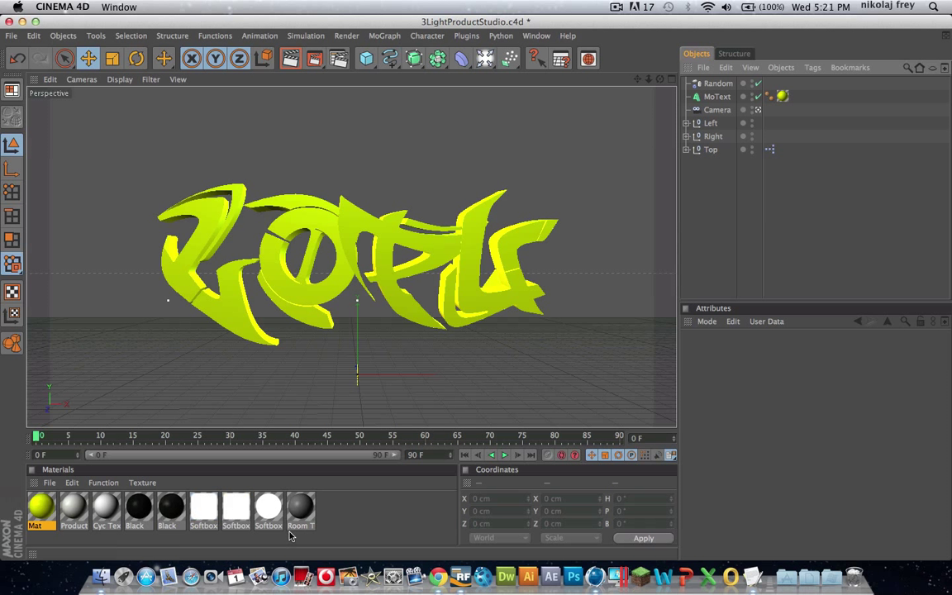
pyautogui.click(290, 58)
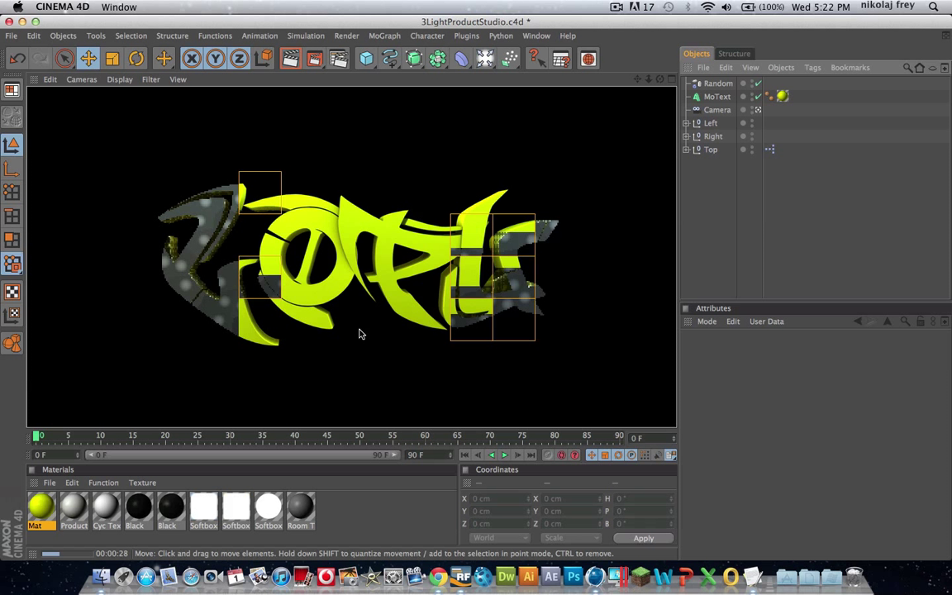
# - Set the LOPU MoText extrusion depth to 700
pyautogui.click(717, 97)
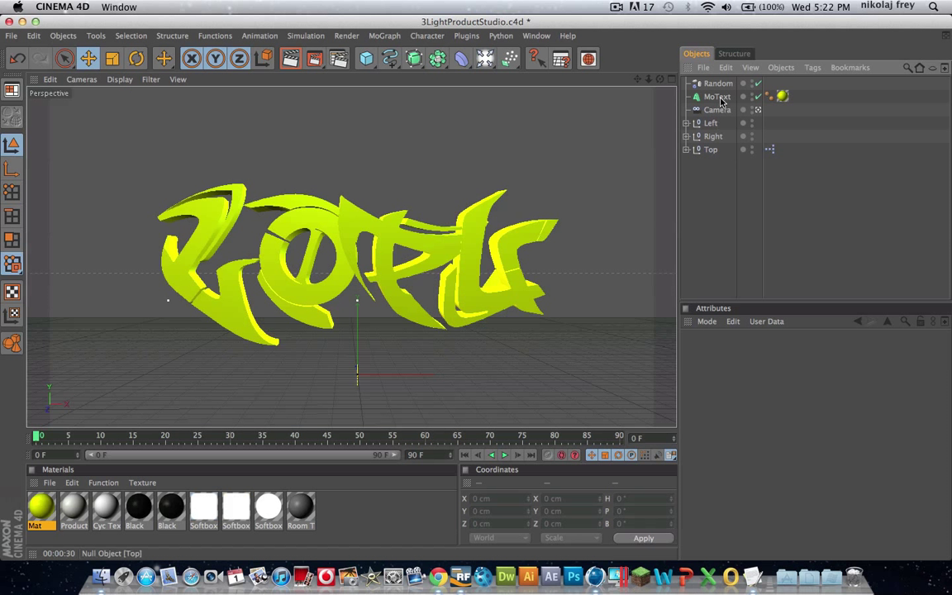
pyautogui.scroll(5, 749, 380)
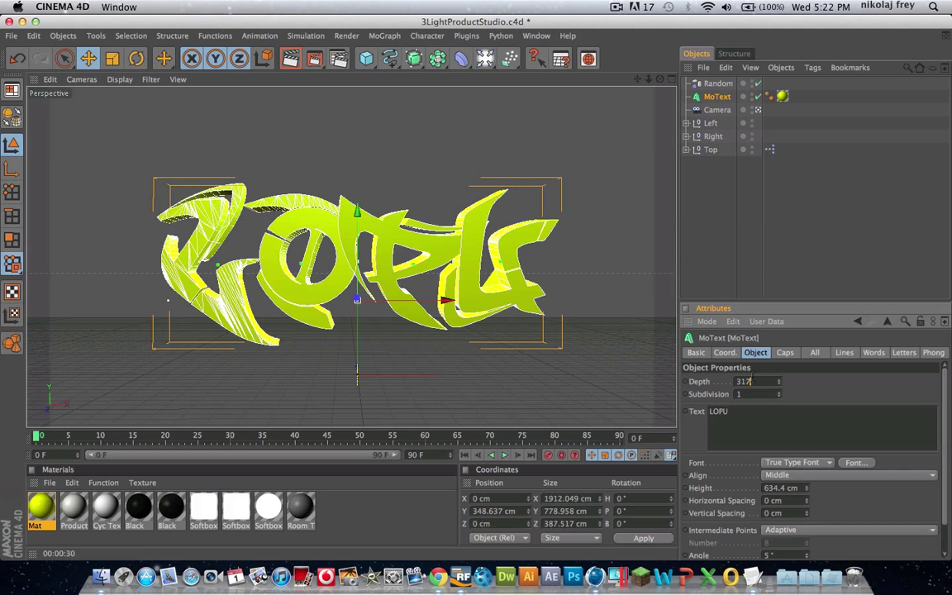
pyautogui.scroll(6, 749, 379)
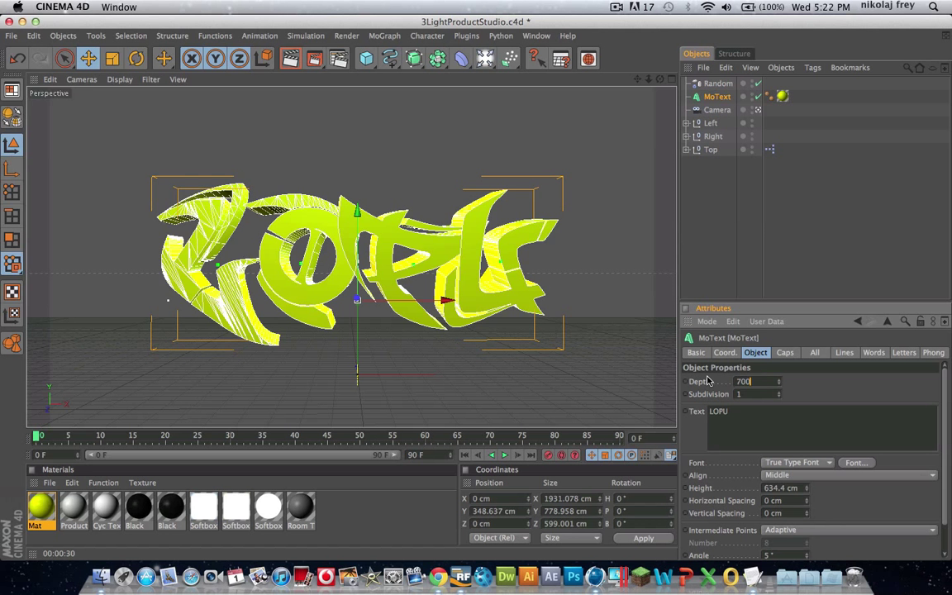
pyautogui.press('Return')
# - Duplicate the MoText as MoText.1 and give the copy a depth of 650
pyautogui.click(655, 153)
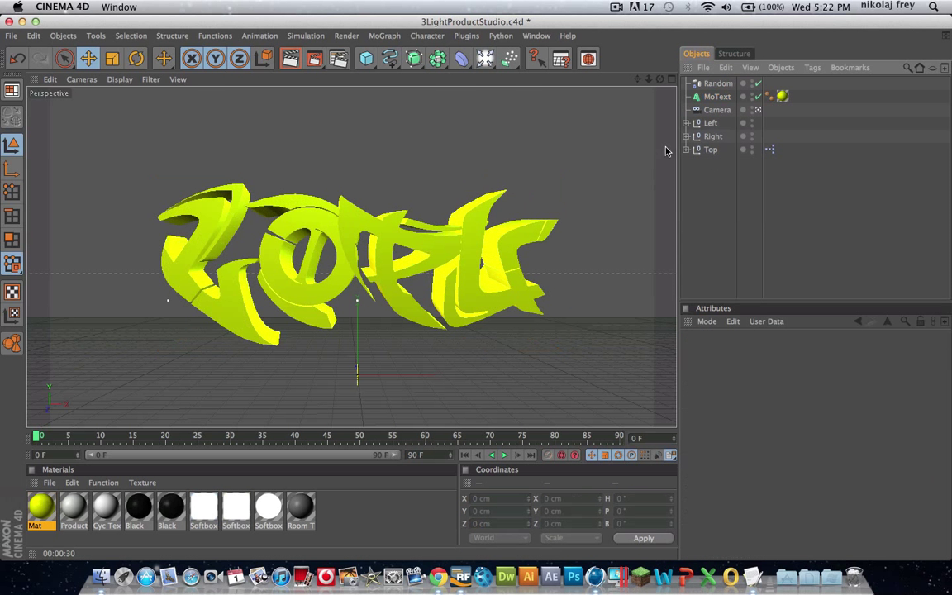
pyautogui.click(707, 98)
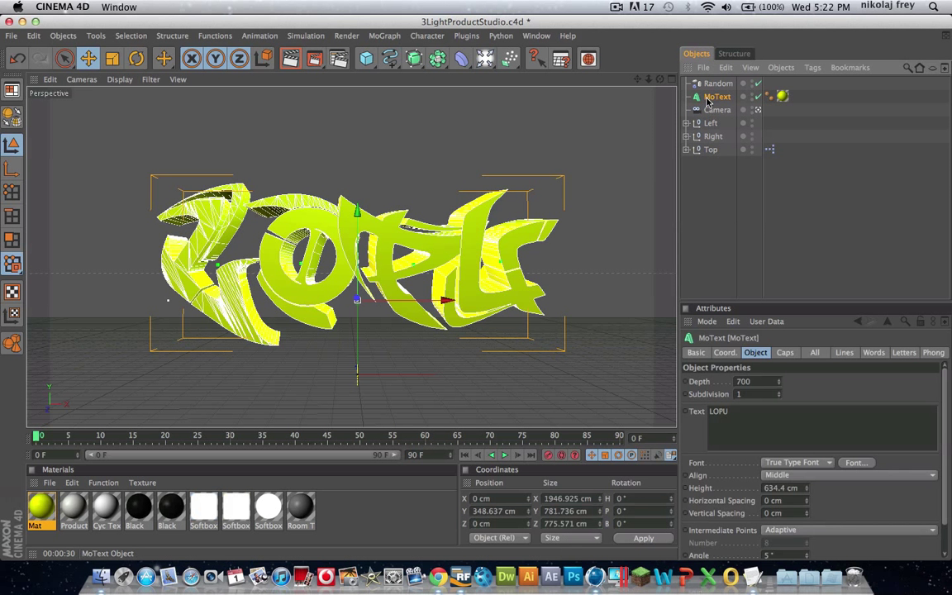
pyautogui.keyDown('ctrl'); pyautogui.moveTo(706, 100); pyautogui.dragTo(725, 85); pyautogui.keyUp('ctrl')
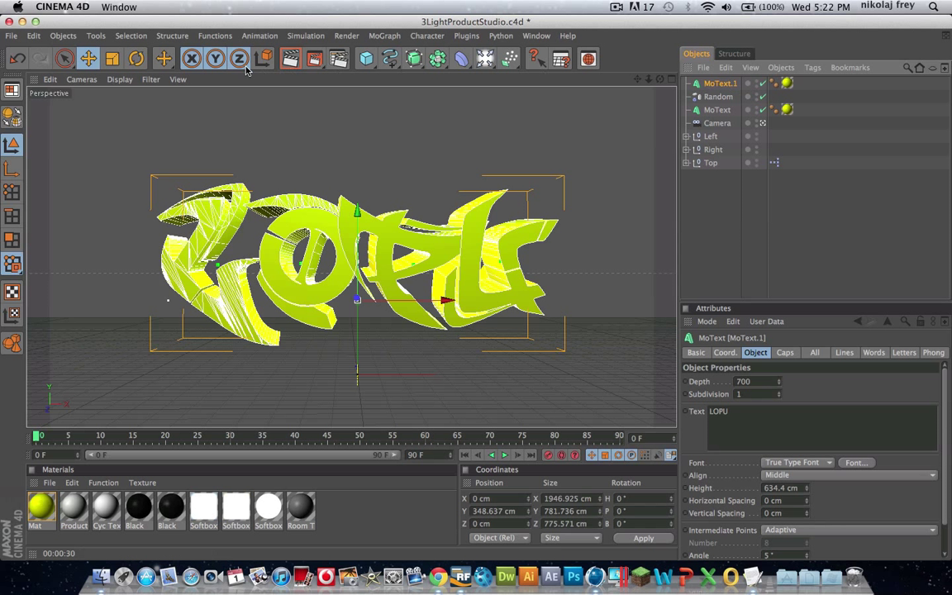
pyautogui.click(110, 59)
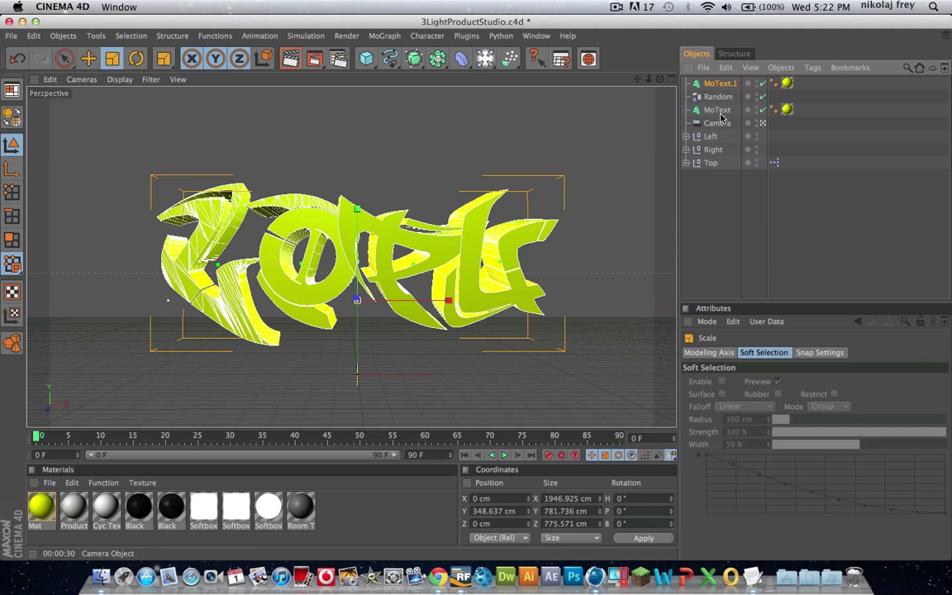
pyautogui.click(716, 83)
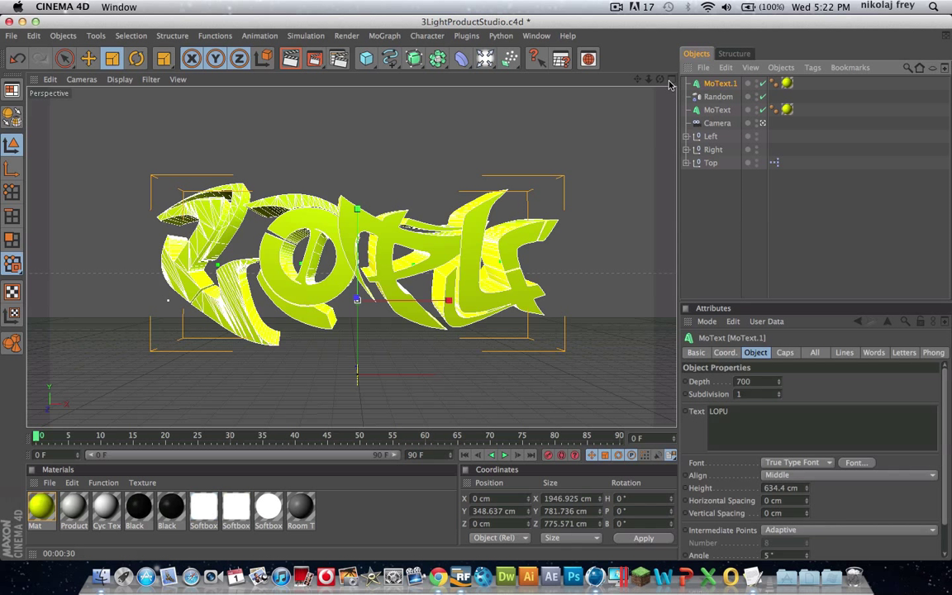
pyautogui.click(743, 381)
pyautogui.write('600')
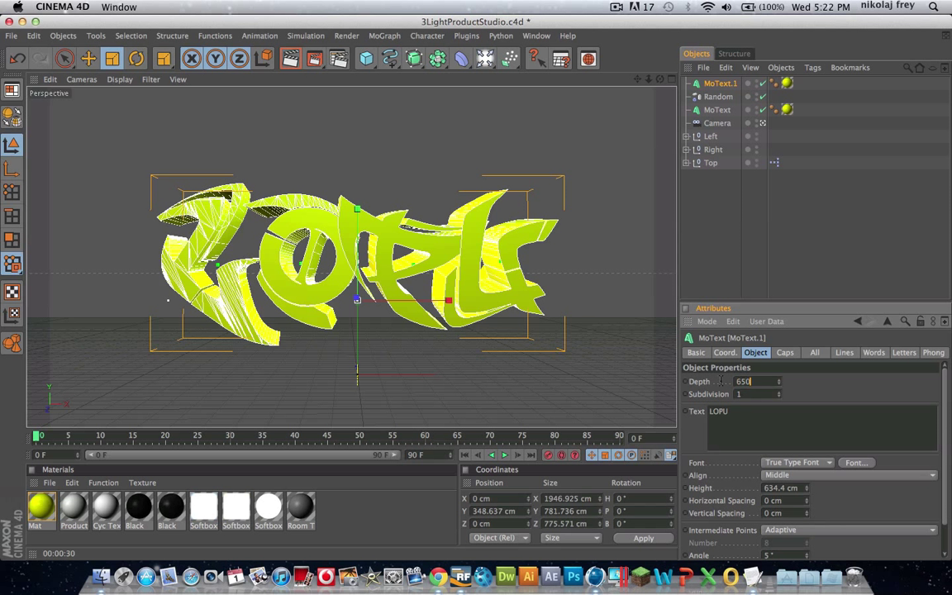
pyautogui.press('Return')
# - Move MoText.1 along Z to 85.304 cm in the four-view layout
pyautogui.click(670, 79)
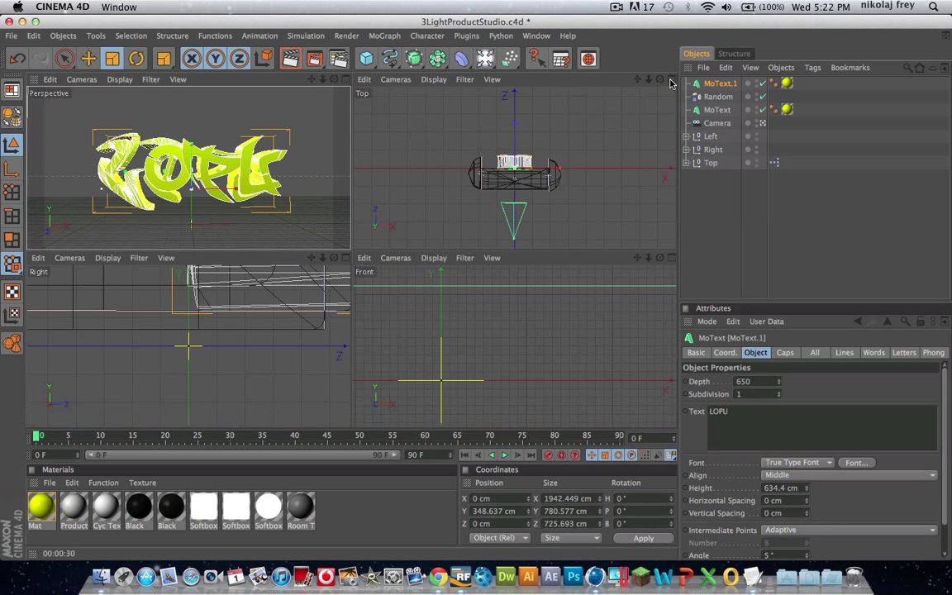
pyautogui.scroll(5, 517, 168)
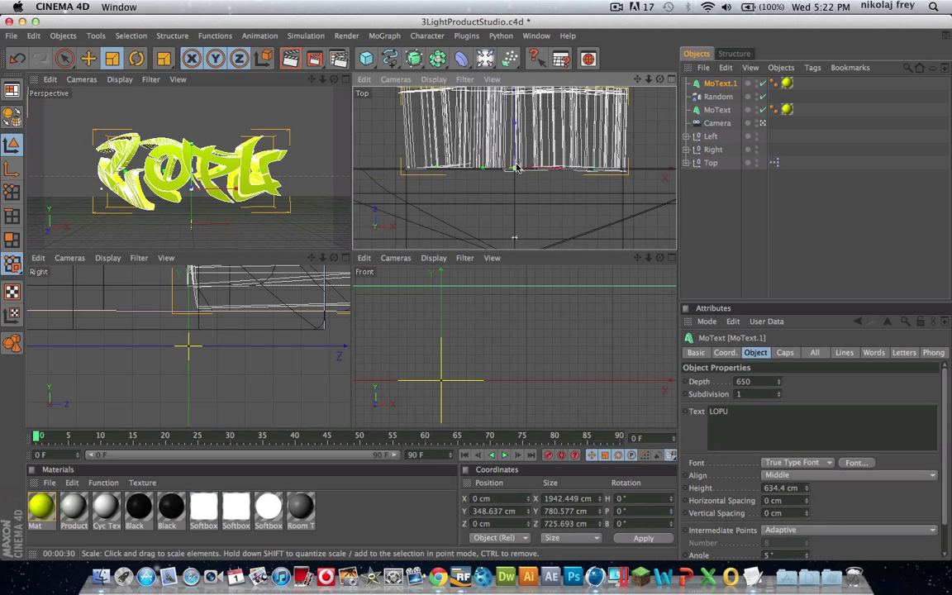
pyautogui.scroll(-3, 516, 167)
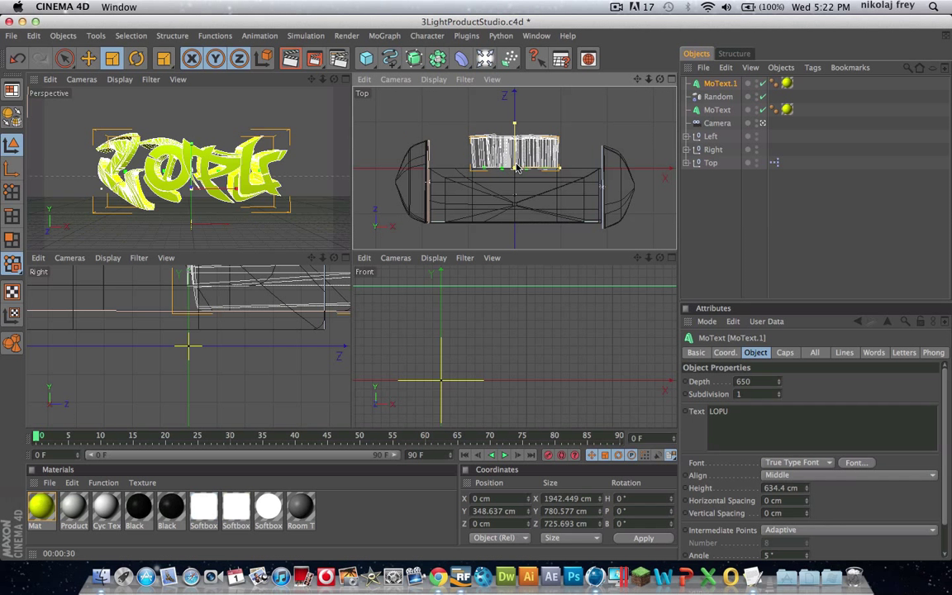
pyautogui.click(88, 59)
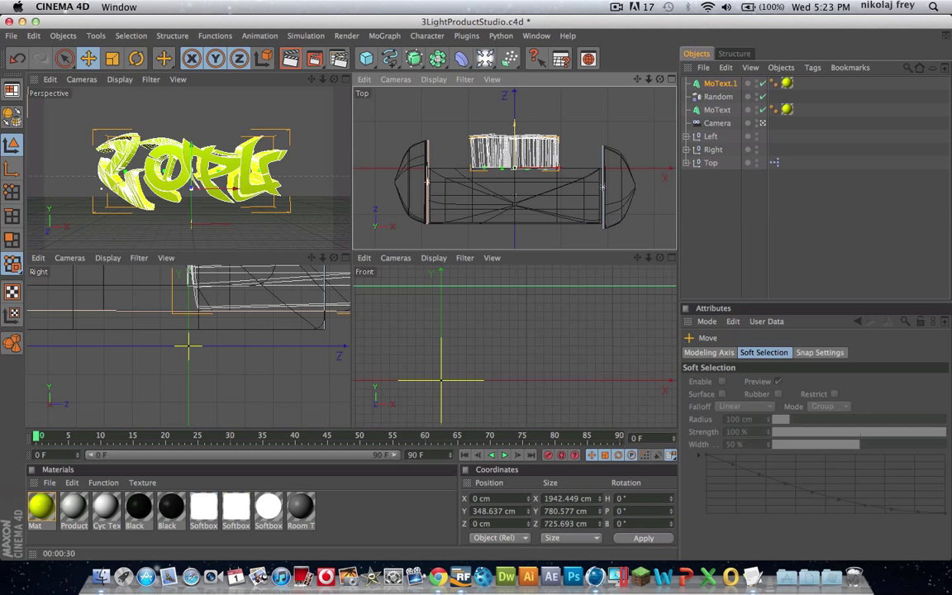
pyautogui.moveTo(514, 169); pyautogui.dragTo(514, 165)
pyautogui.click(344, 79)
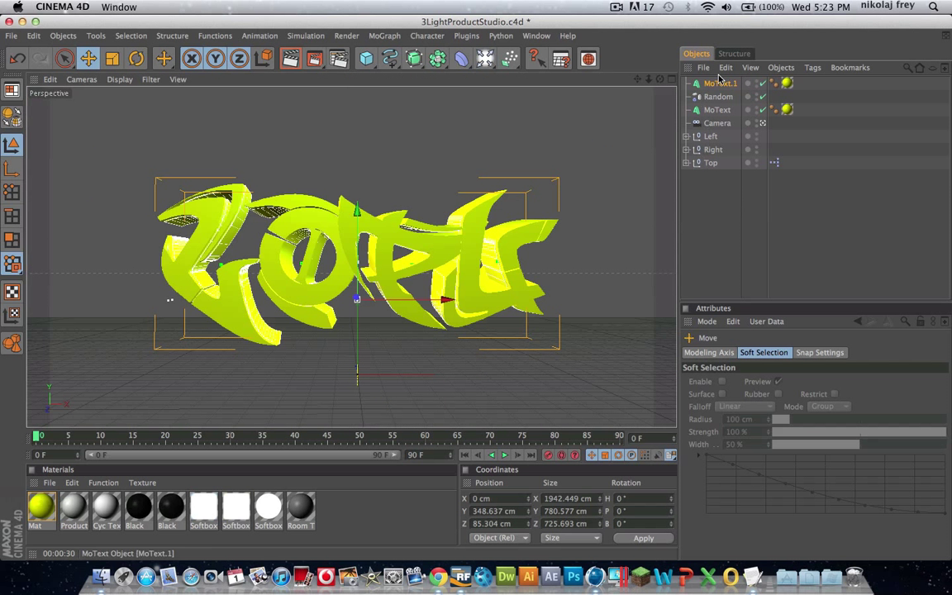
# - Delete the lime material tag from MoText.1
pyautogui.click(786, 84)
pyautogui.press('Delete')
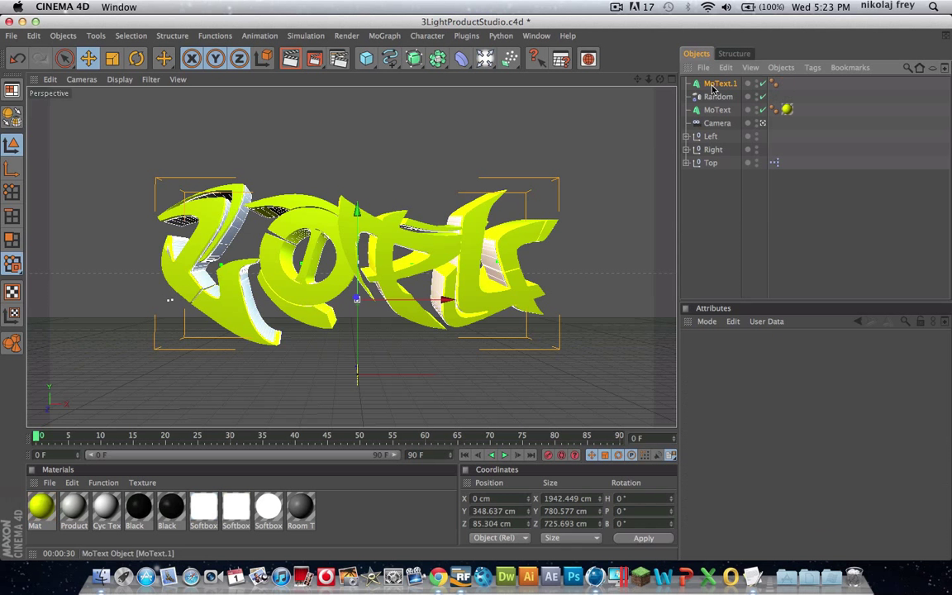
pyautogui.click(718, 84)
# - Set both the start and end caps of MoText.1 to Fillet Cap
pyautogui.click(785, 352)
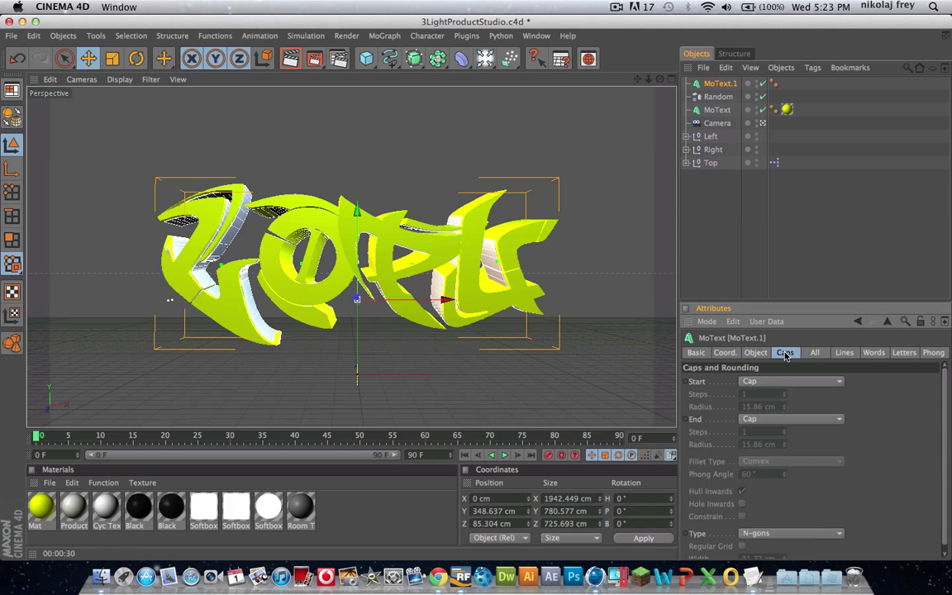
pyautogui.click(749, 382)
pyautogui.click(758, 433)
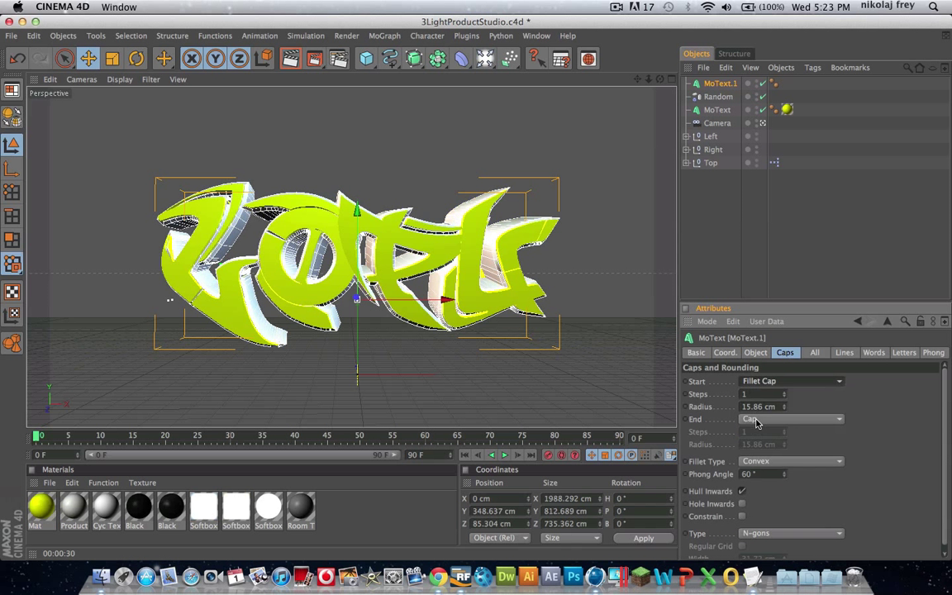
pyautogui.click(791, 419)
pyautogui.click(756, 469)
pyautogui.click(722, 256)
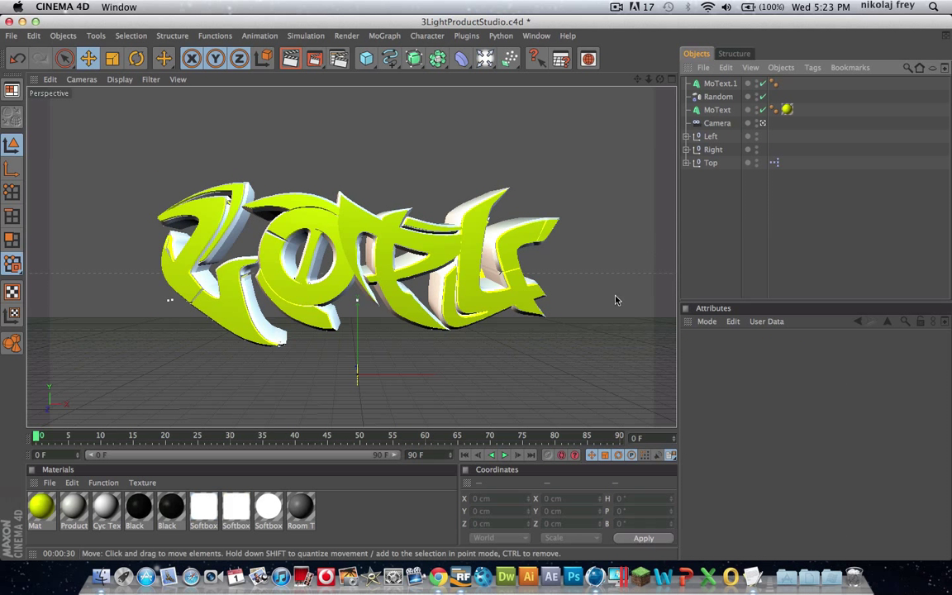
# - Create a new Mat.1 material with a light grey colour and a faint luminance glow
pyautogui.doubleClick(382, 508)
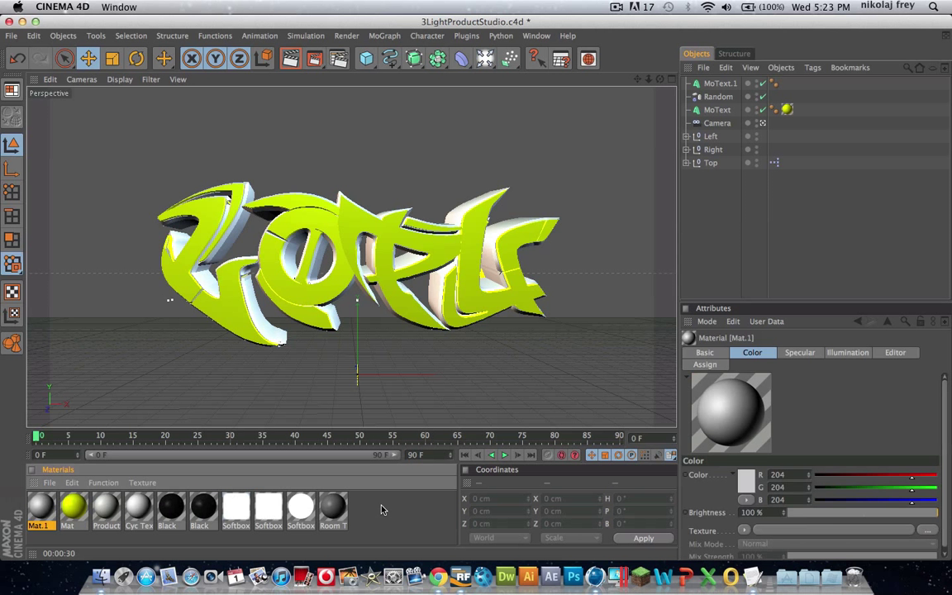
pyautogui.doubleClick(47, 511)
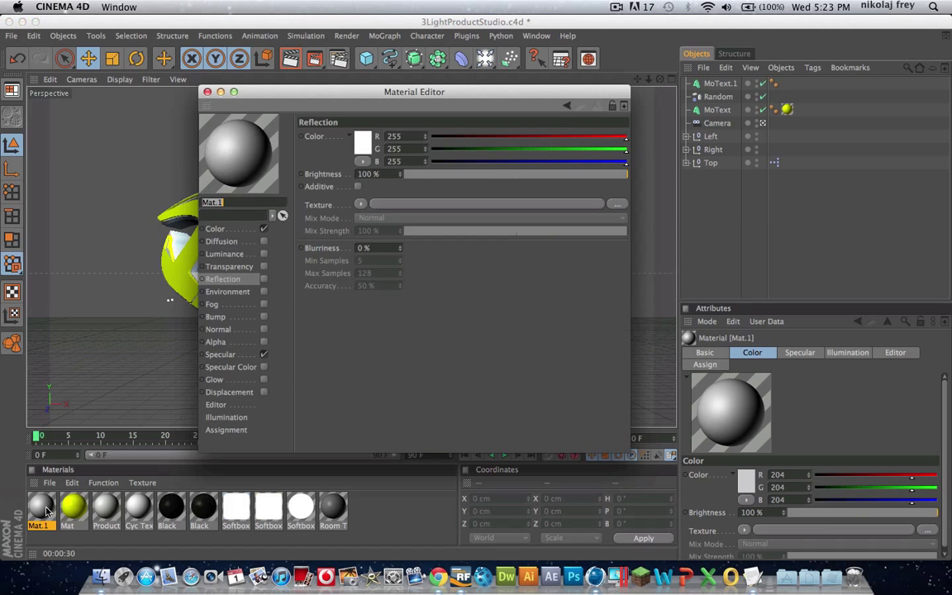
pyautogui.click(355, 148)
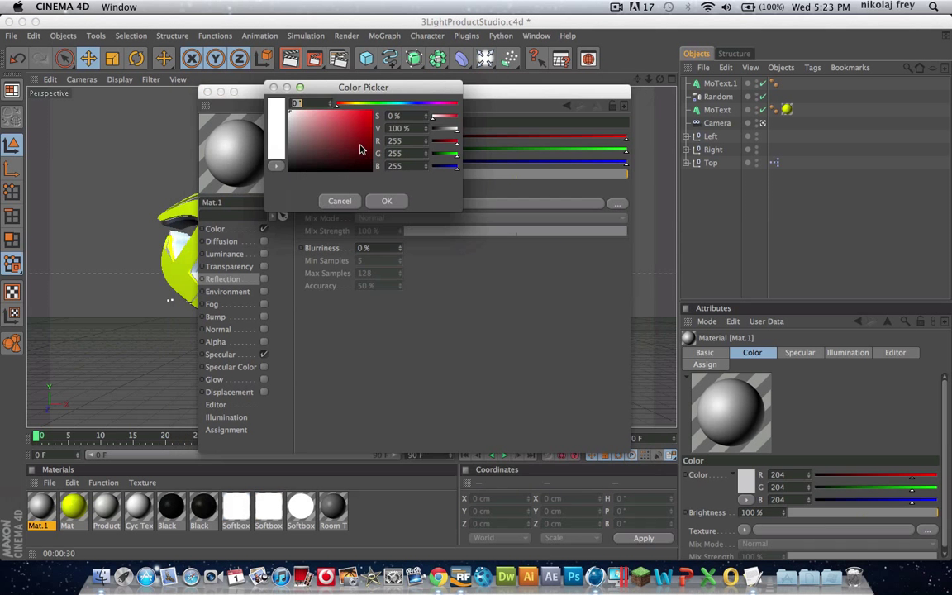
pyautogui.click(283, 123)
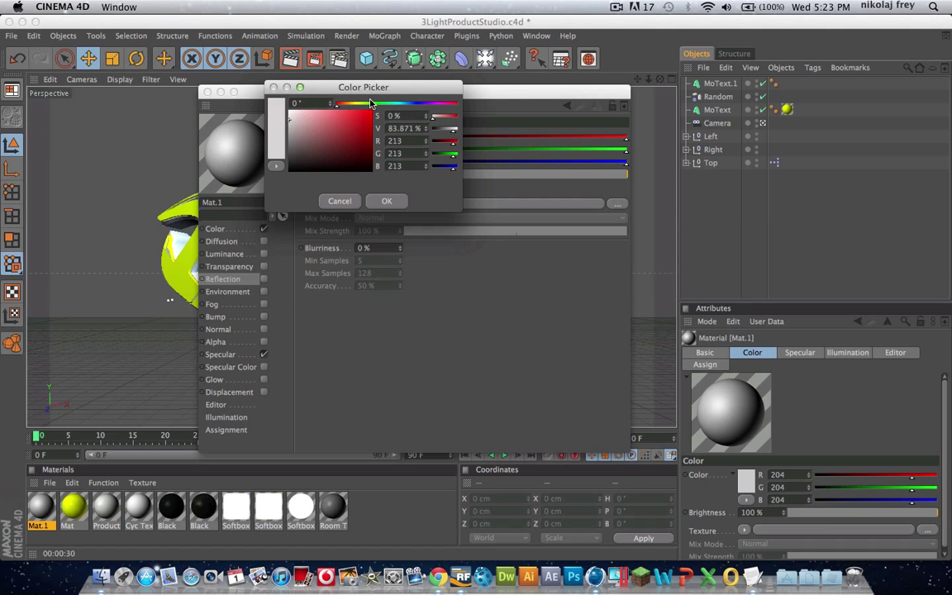
pyautogui.click(386, 201)
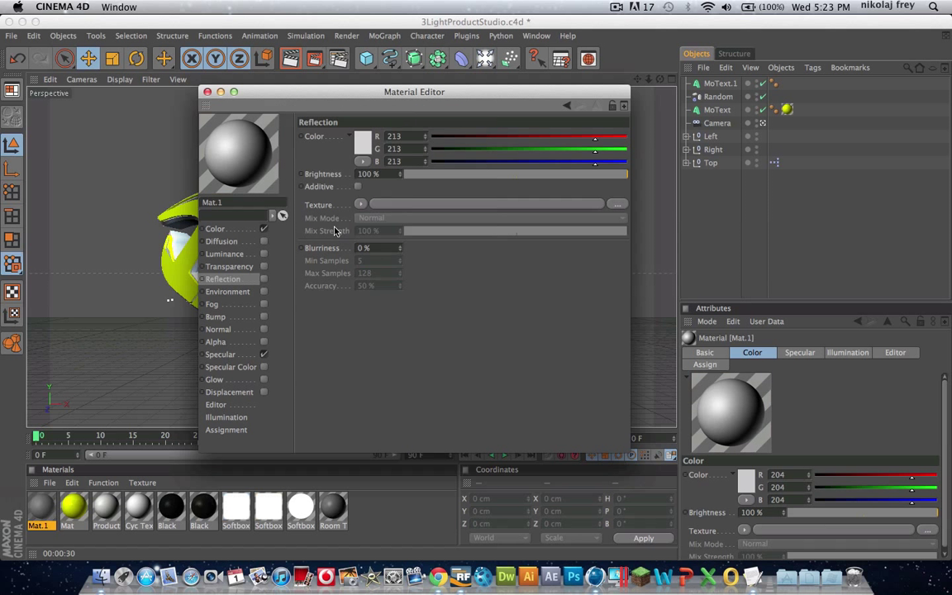
pyautogui.click(264, 253)
pyautogui.moveTo(410, 174); pyautogui.dragTo(448, 175)
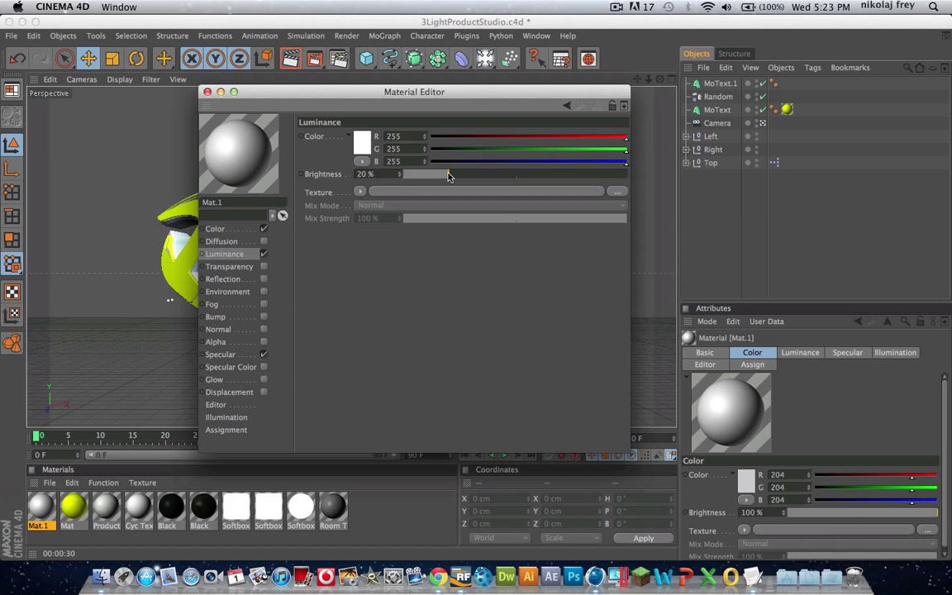
# - Give Mat.1 an 11% reflection with specular turned off, then apply it to MoText.1
pyautogui.click(239, 267)
pyautogui.click(264, 279)
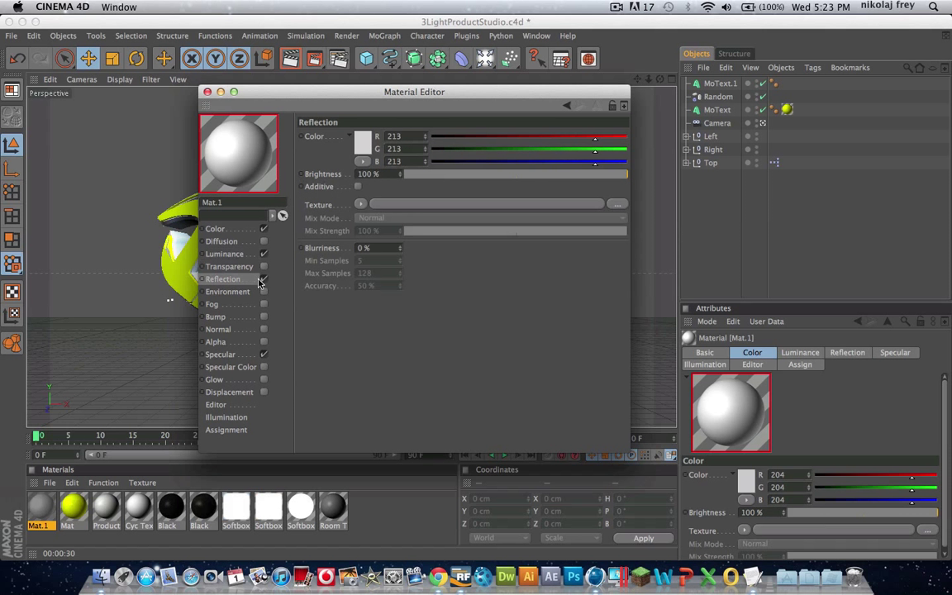
pyautogui.click(360, 139)
pyautogui.click(392, 189)
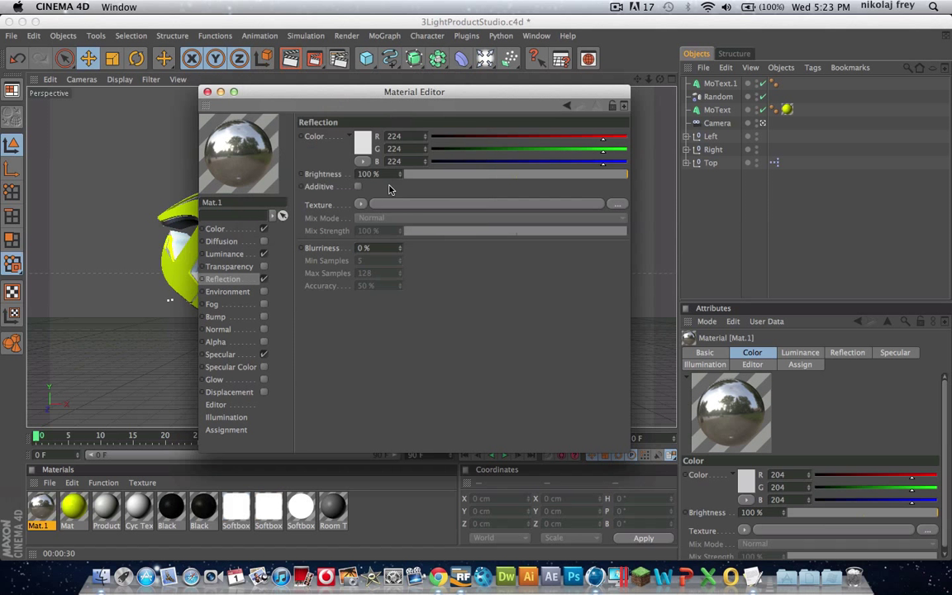
pyautogui.moveTo(421, 174); pyautogui.dragTo(433, 176)
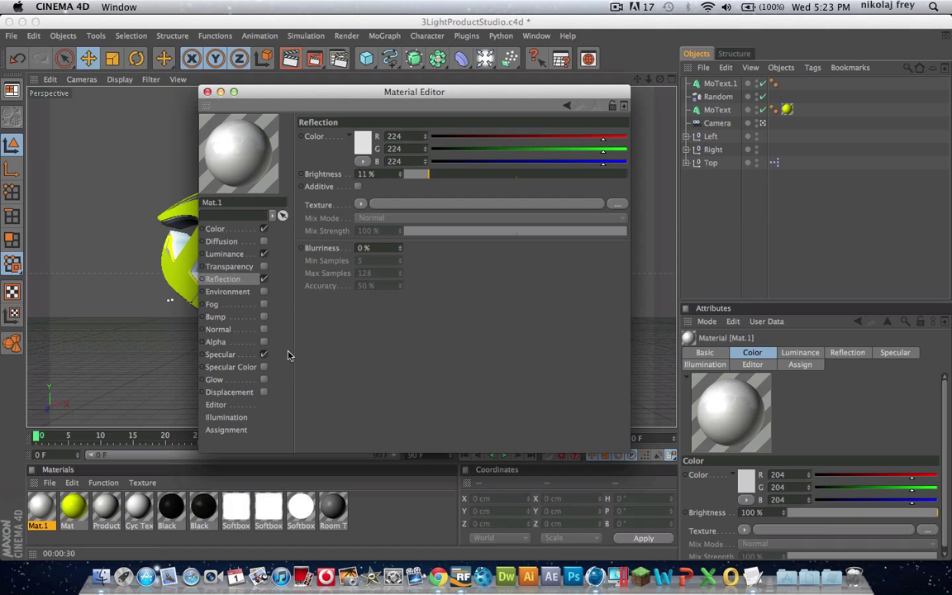
pyautogui.click(264, 355)
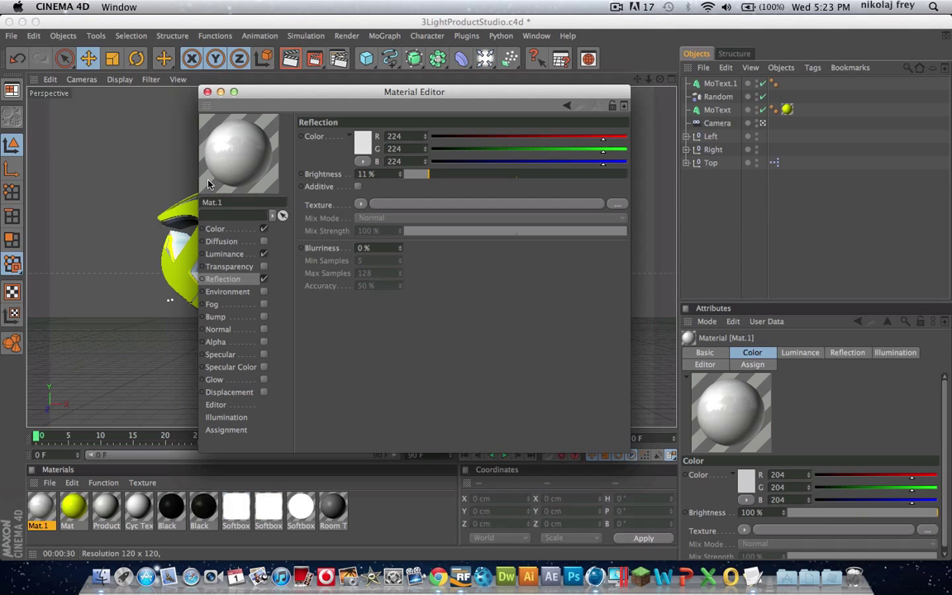
pyautogui.click(207, 92)
pyautogui.moveTo(39, 506); pyautogui.dragTo(257, 318)
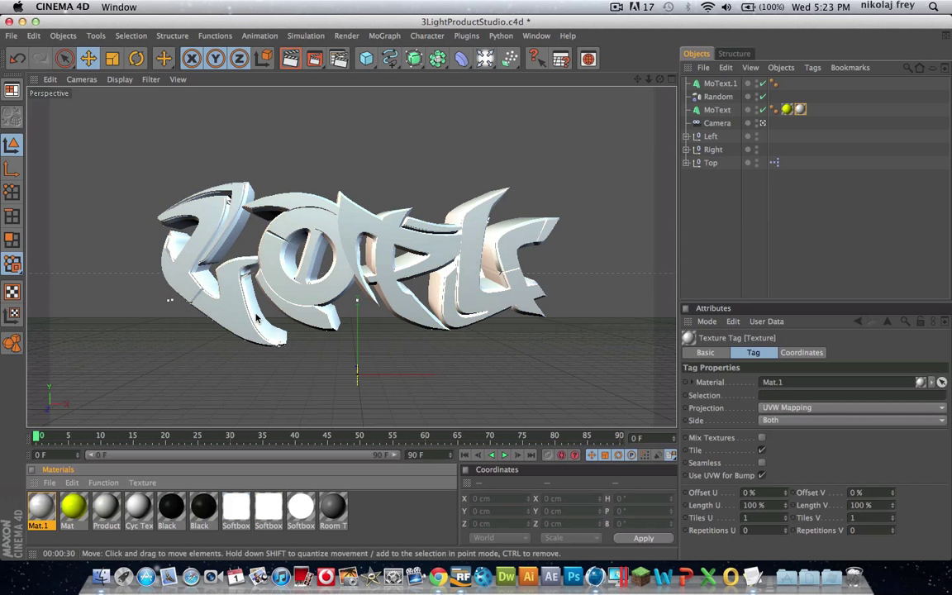
pyautogui.moveTo(799, 109); pyautogui.dragTo(789, 83)
# - Deselect all and render a viewport preview of the lime-green LOPU text with its white outline
pyautogui.click(719, 219)
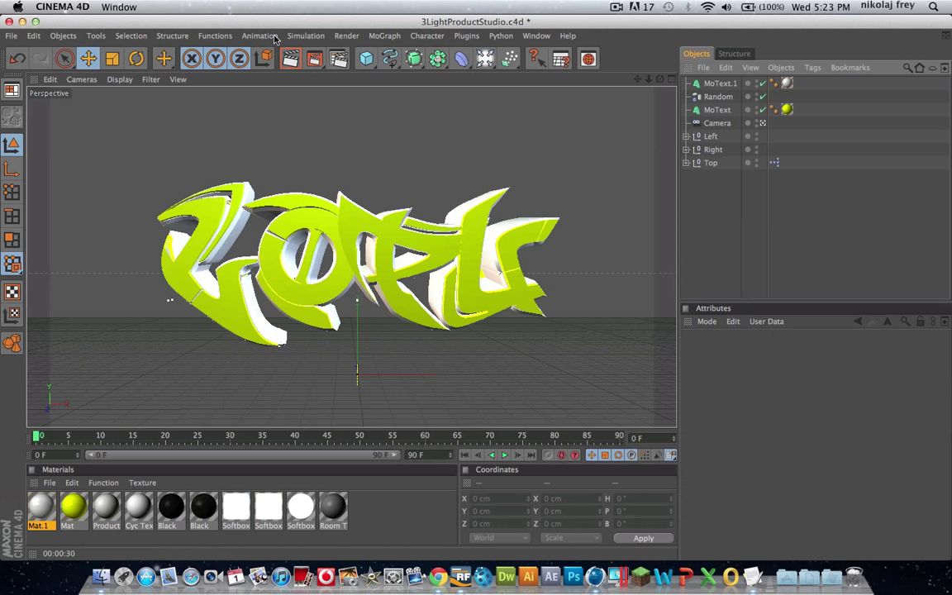
pyautogui.click(290, 58)
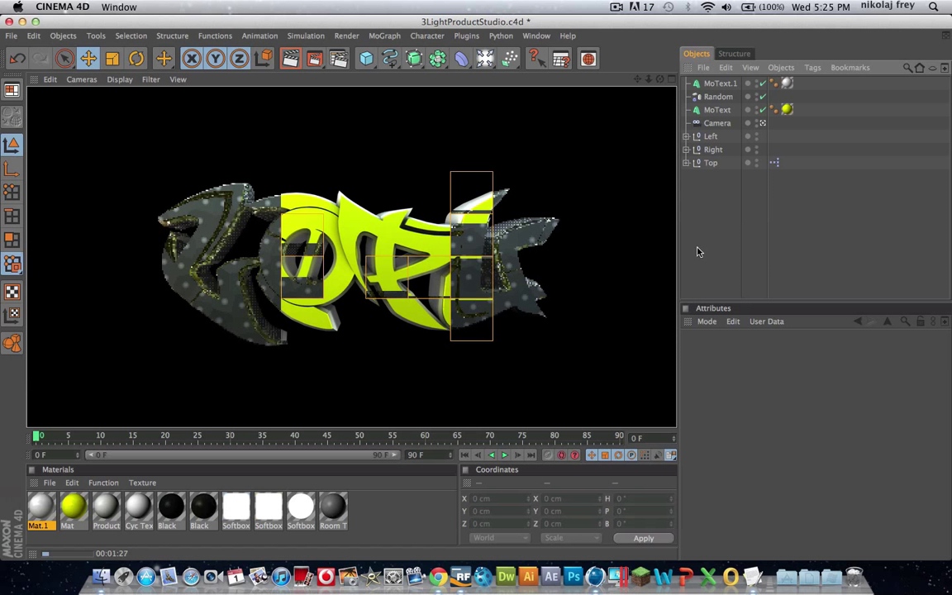
# - Stop the preview render, duplicate MoText.1 as MoText.2, and remove its material tag
pyautogui.click(698, 211)
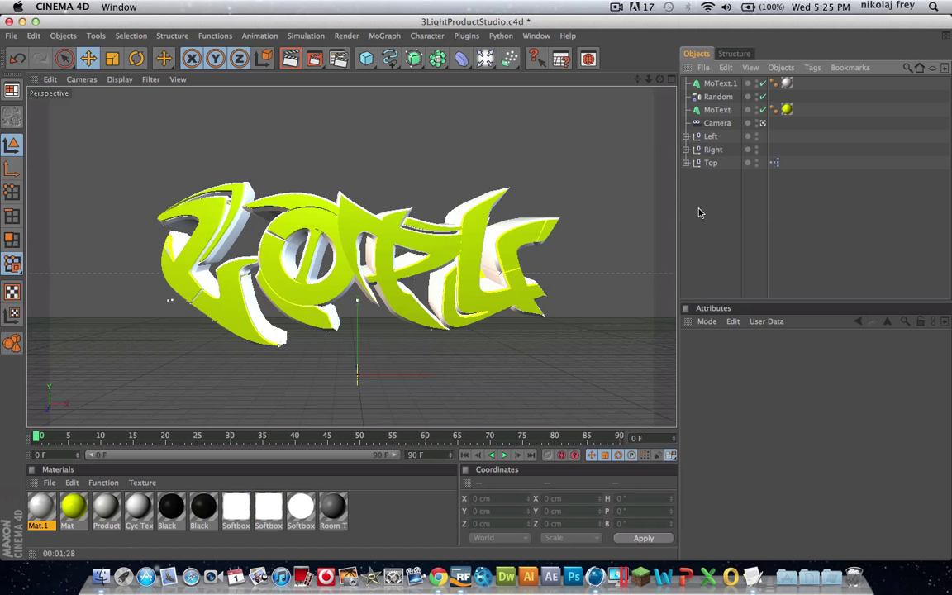
pyautogui.click(719, 84)
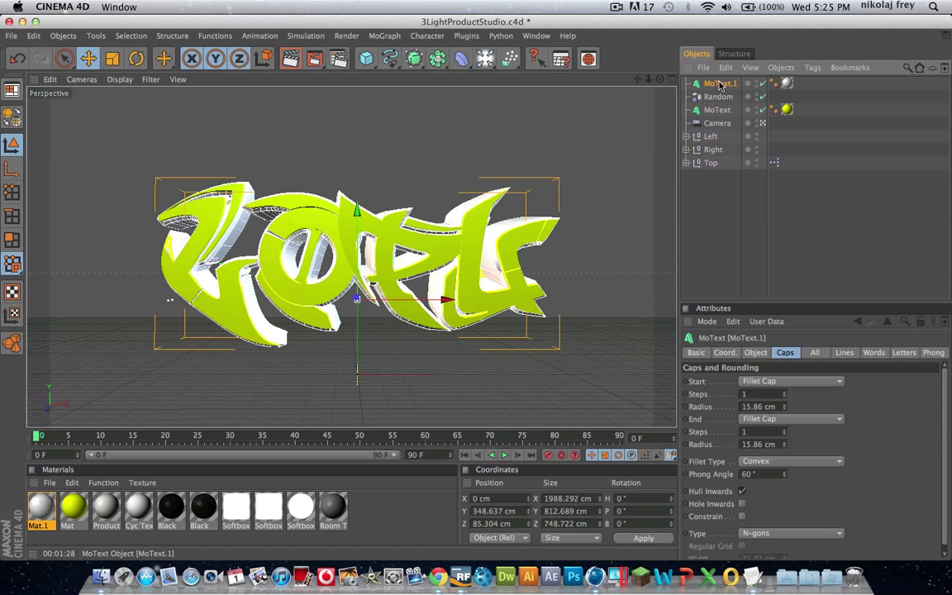
pyautogui.press('super+c')
pyautogui.press('super+v')
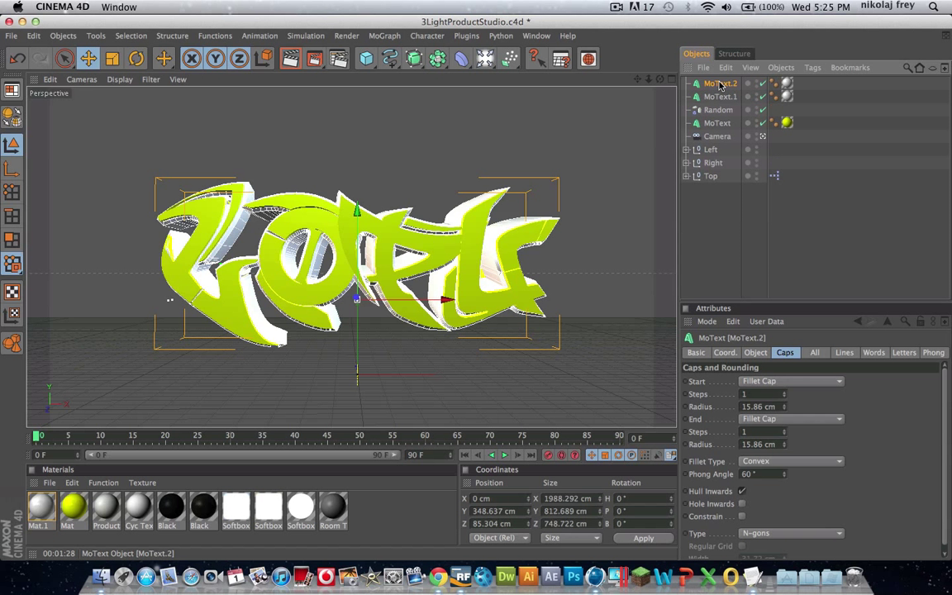
pyautogui.click(785, 84)
pyautogui.press('Delete')
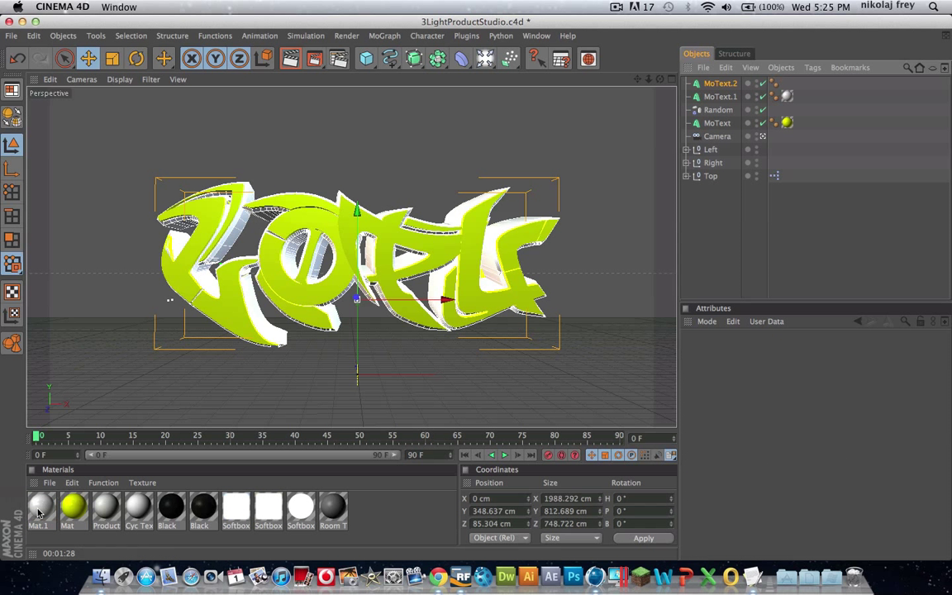
# - Duplicate Mat.1 and darken the copy's reflection colour to grey 68
pyautogui.click(41, 507)
pyautogui.press('super+c')
pyautogui.press('super+v')
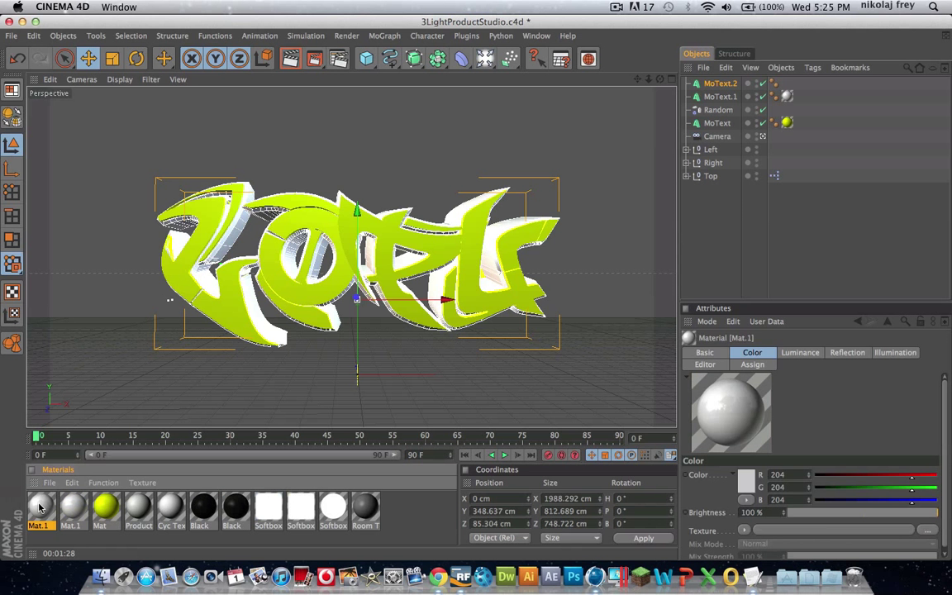
pyautogui.doubleClick(41, 507)
pyautogui.click(364, 141)
pyautogui.moveTo(299, 124); pyautogui.dragTo(283, 147)
pyautogui.click(387, 191)
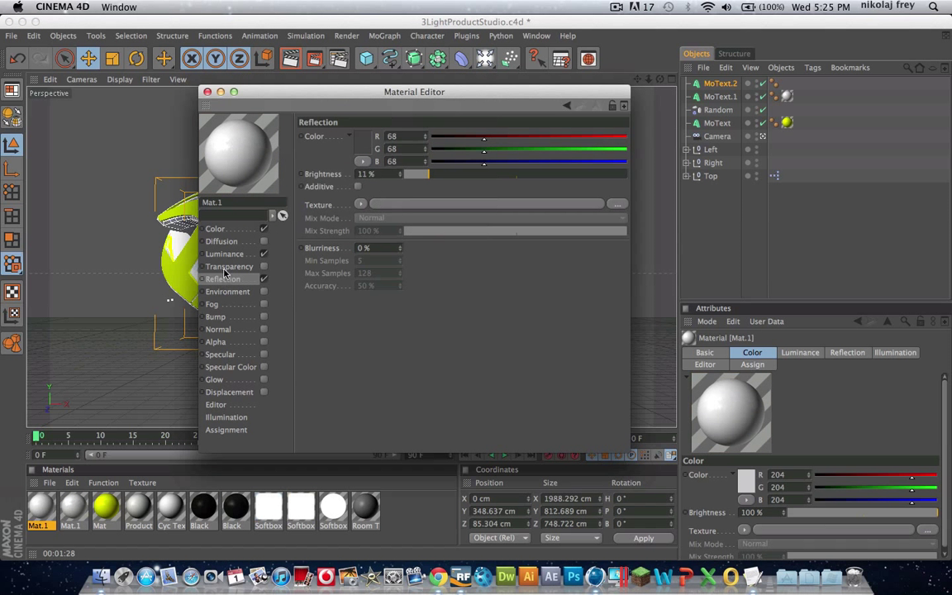
# - Darken the new material's luminance to grey 95 and its base colour to grey 90
pyautogui.click(224, 255)
pyautogui.click(362, 142)
pyautogui.moveTo(362, 153); pyautogui.dragTo(281, 145)
pyautogui.click(374, 204)
pyautogui.click(244, 228)
pyautogui.click(359, 142)
pyautogui.click(376, 198)
# - Apply the dark grey material to MoText.2 and select the object
pyautogui.click(207, 91)
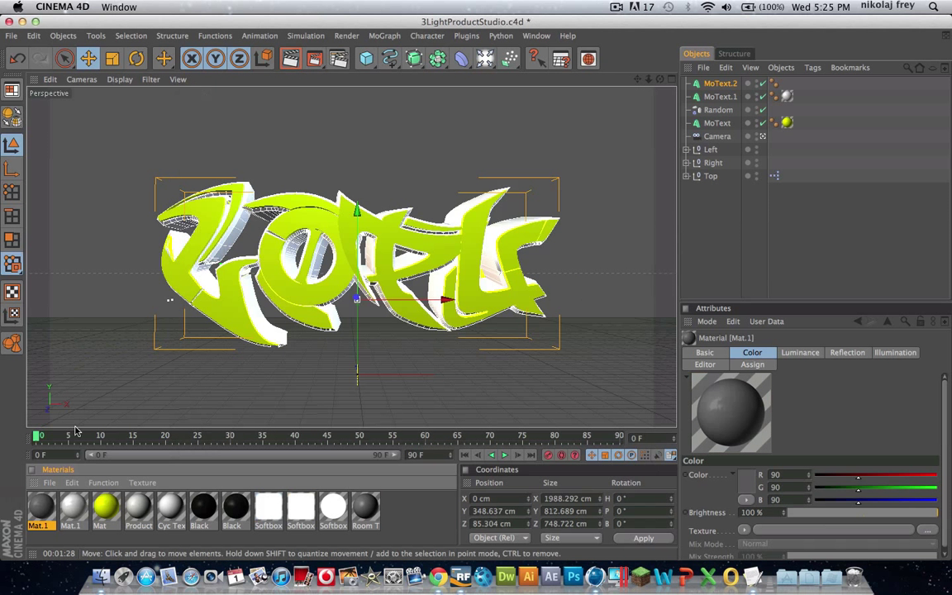
pyautogui.moveTo(816, 98); pyautogui.dragTo(721, 86)
pyautogui.click(720, 84)
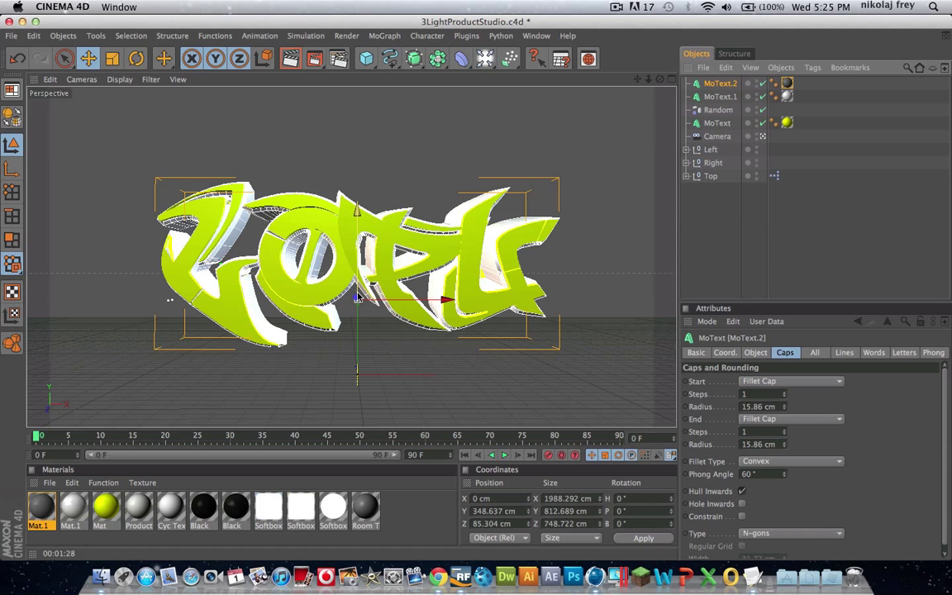
# - Push MoText.2 back about 199 cm in depth using the Top view
pyautogui.middleClick(670, 95)
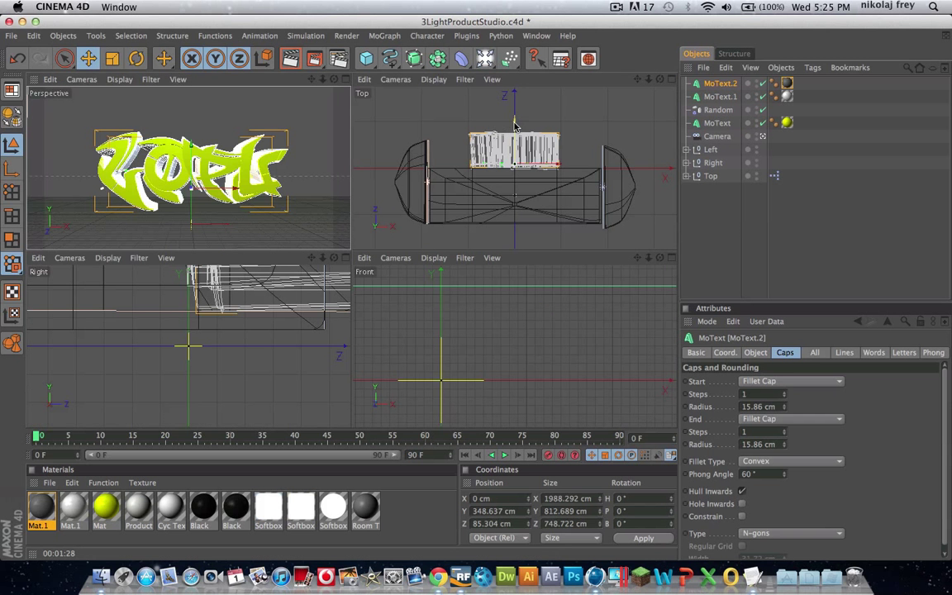
pyautogui.moveTo(513, 142); pyautogui.dragTo(513, 133)
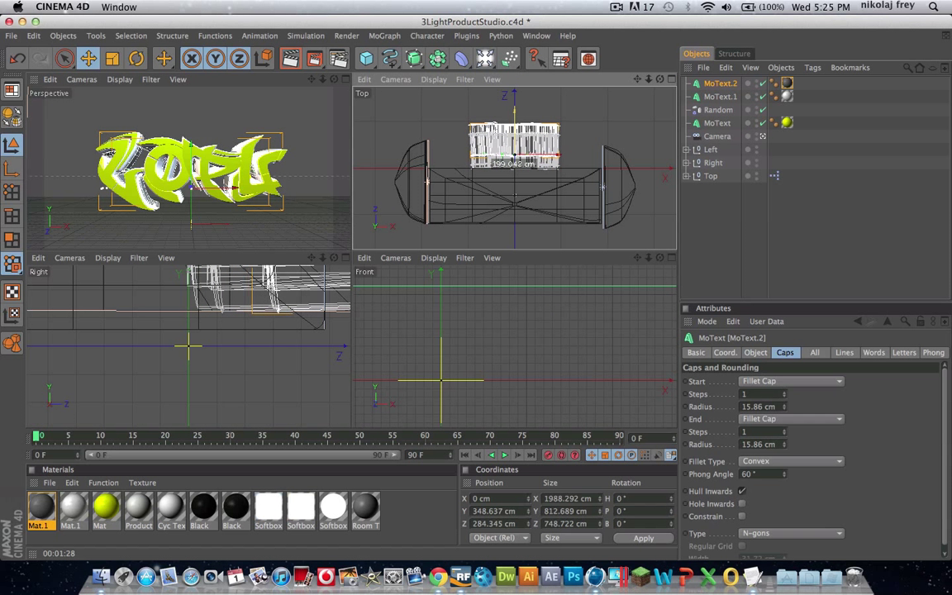
pyautogui.middleClick(348, 93)
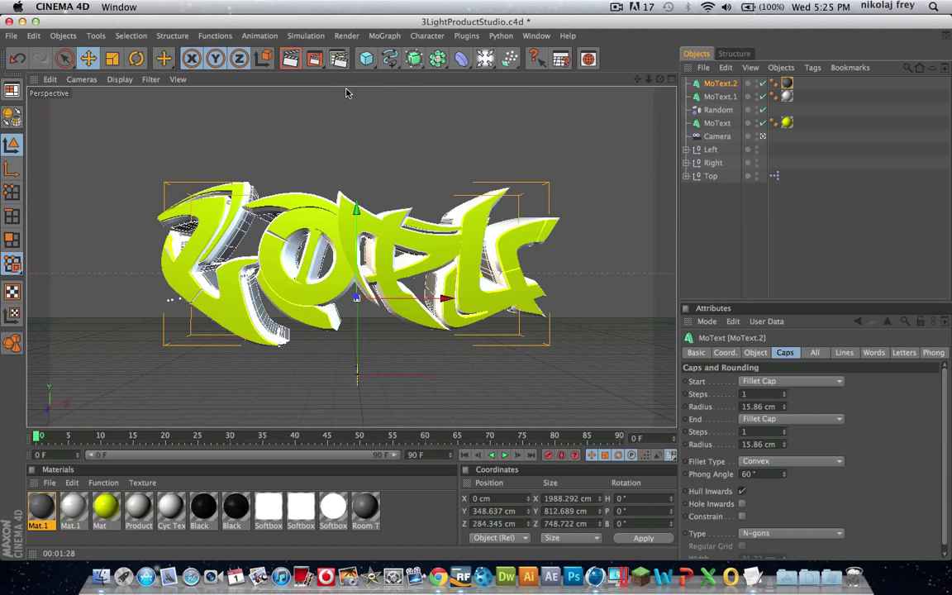
# - Make MoText.2 editable, unfold it to letters L, O, P, U, and shift L to X −58.876 cm
pyautogui.press('c')
pyautogui.rightClick(717, 84)
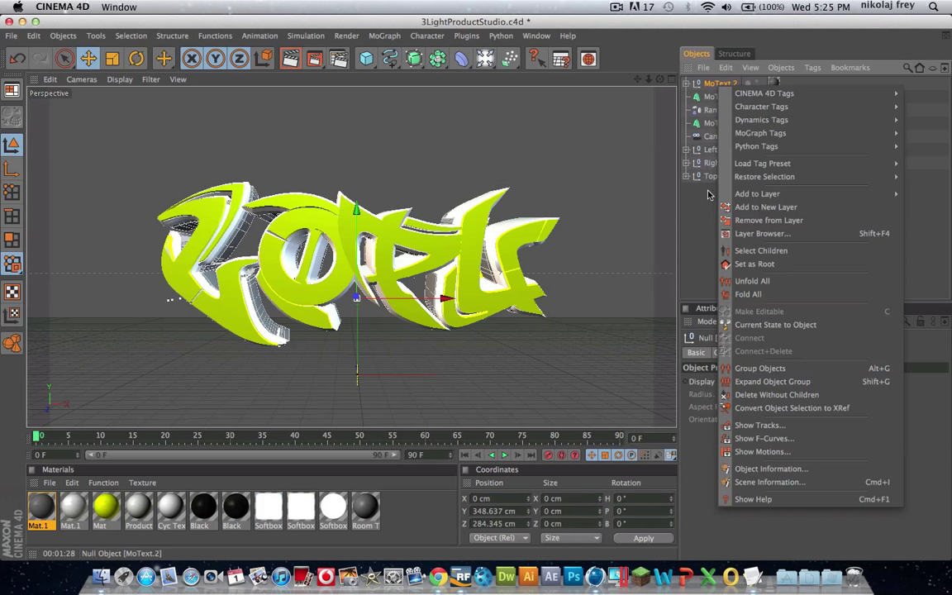
pyautogui.click(710, 204)
pyautogui.click(686, 84)
pyautogui.click(692, 97)
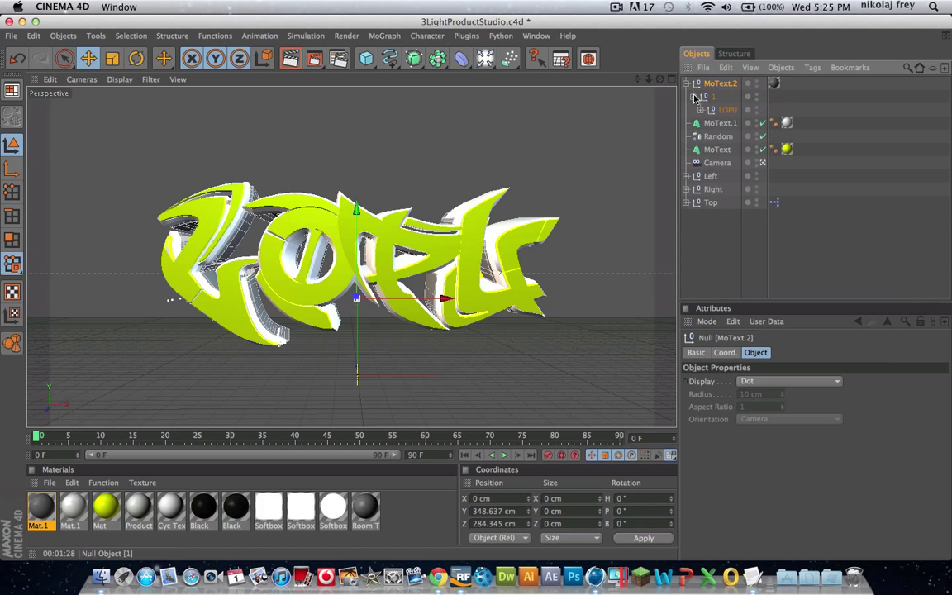
pyautogui.click(701, 110)
pyautogui.click(724, 123)
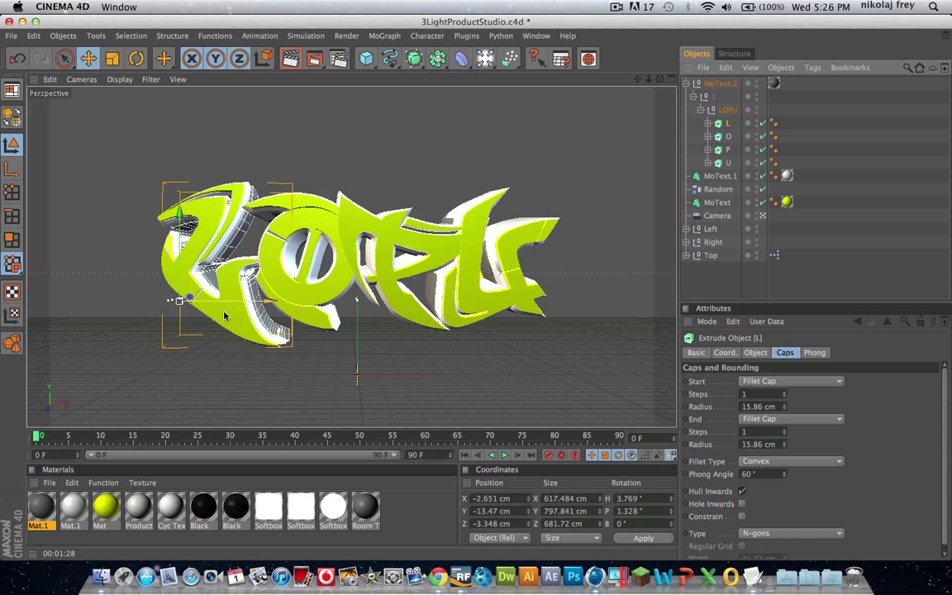
pyautogui.moveTo(222, 303); pyautogui.dragTo(210, 303)
# - Enlarge the L letter, tilt it about 11° and 13°, and move it down and forward
pyautogui.press('t')
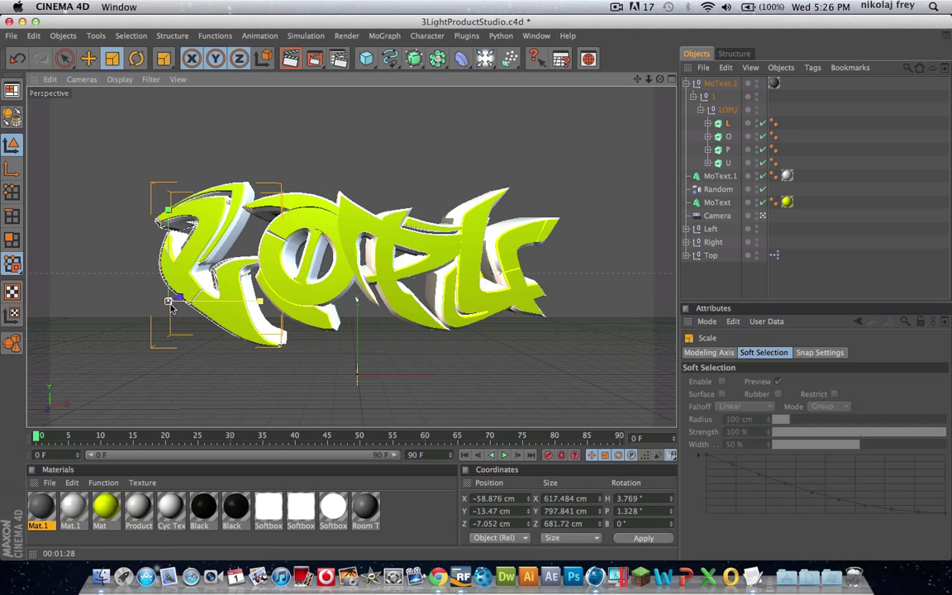
pyautogui.moveTo(165, 276); pyautogui.dragTo(190, 277)
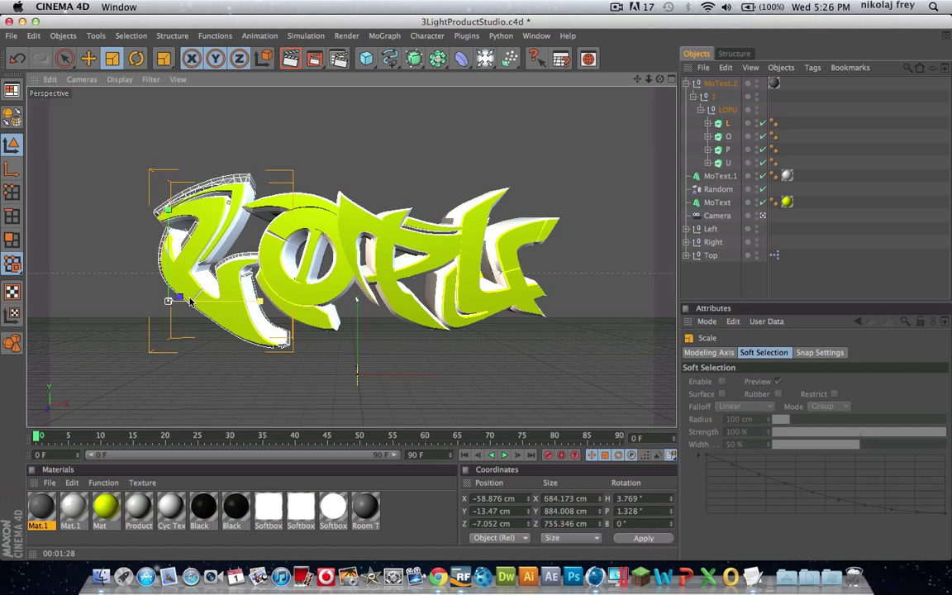
pyautogui.click(88, 58)
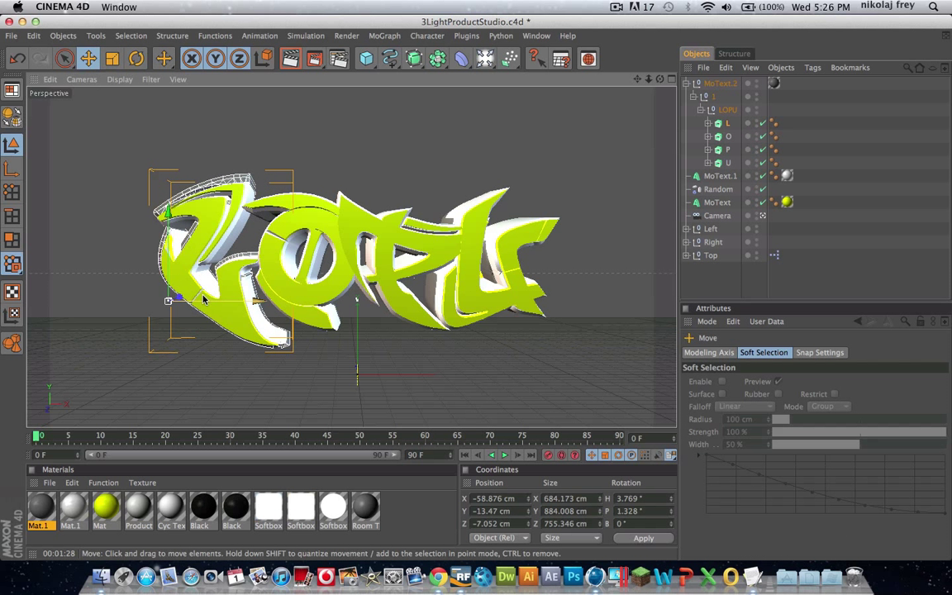
pyautogui.moveTo(184, 269); pyautogui.dragTo(170, 300)
pyautogui.click(137, 58)
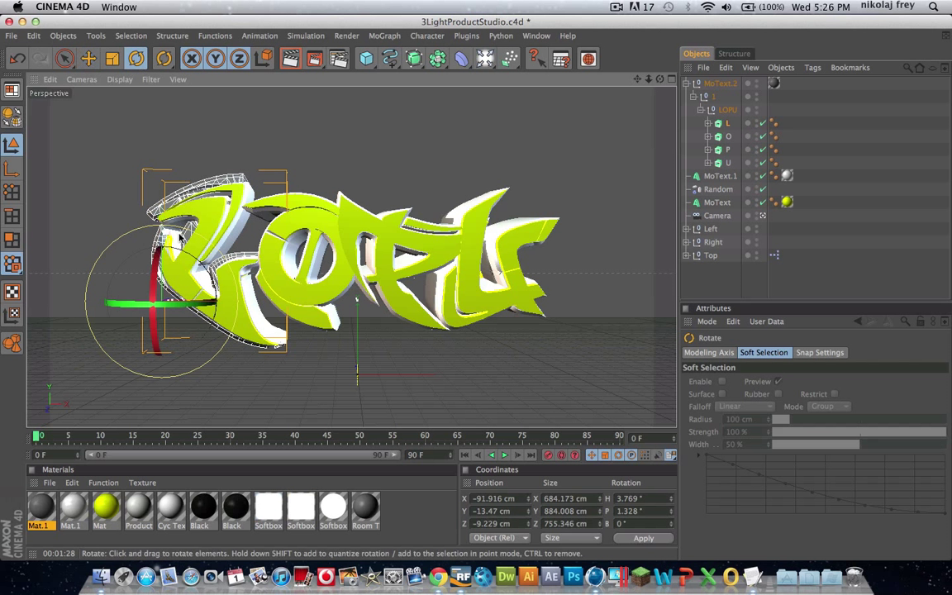
pyautogui.moveTo(157, 261); pyautogui.dragTo(153, 250)
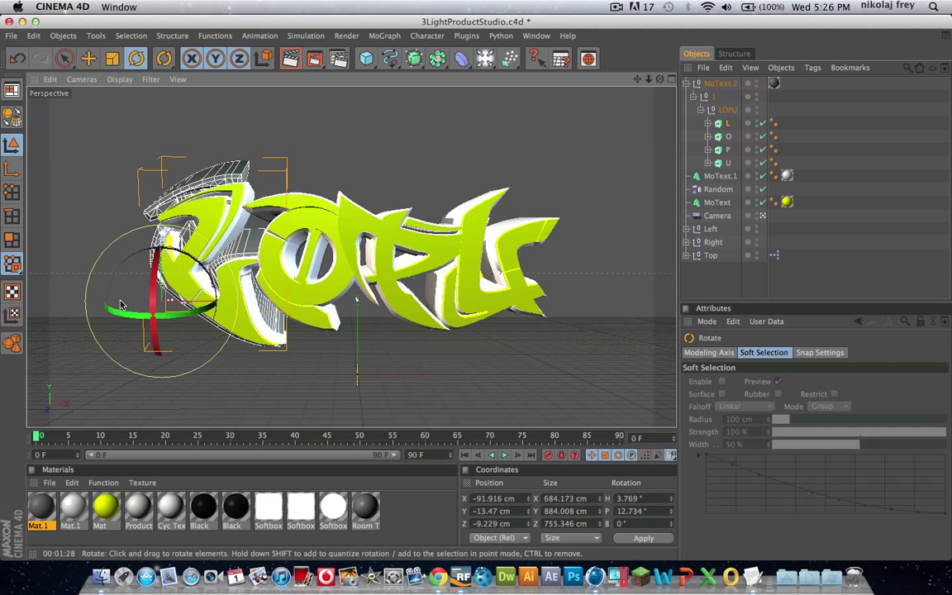
pyautogui.moveTo(121, 315); pyautogui.dragTo(146, 316)
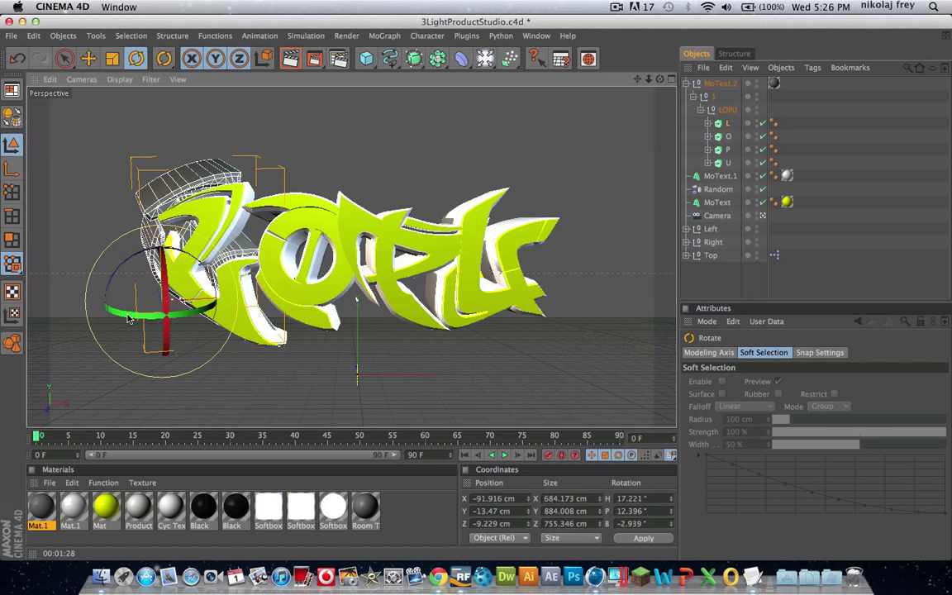
pyautogui.click(89, 58)
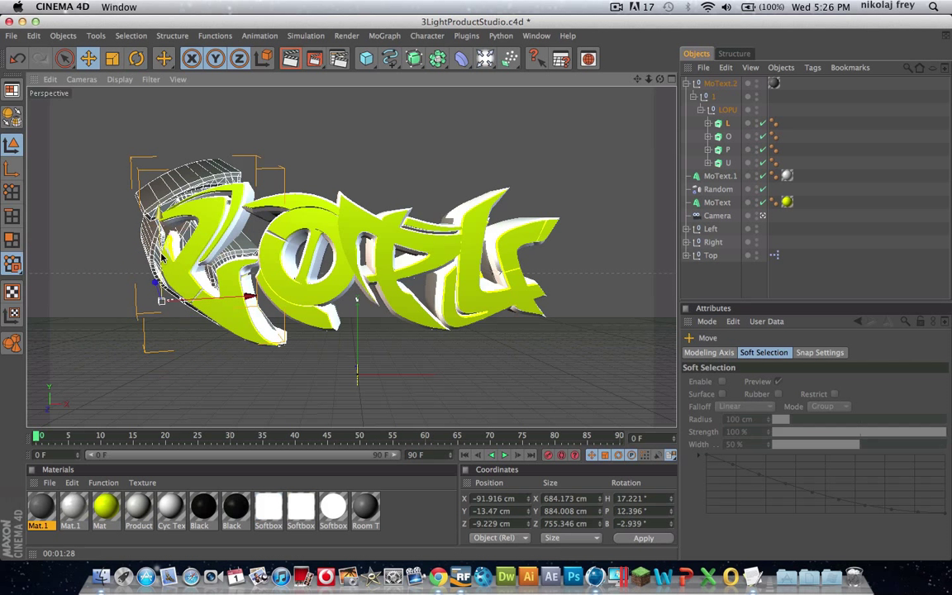
pyautogui.moveTo(161, 300); pyautogui.dragTo(161, 312)
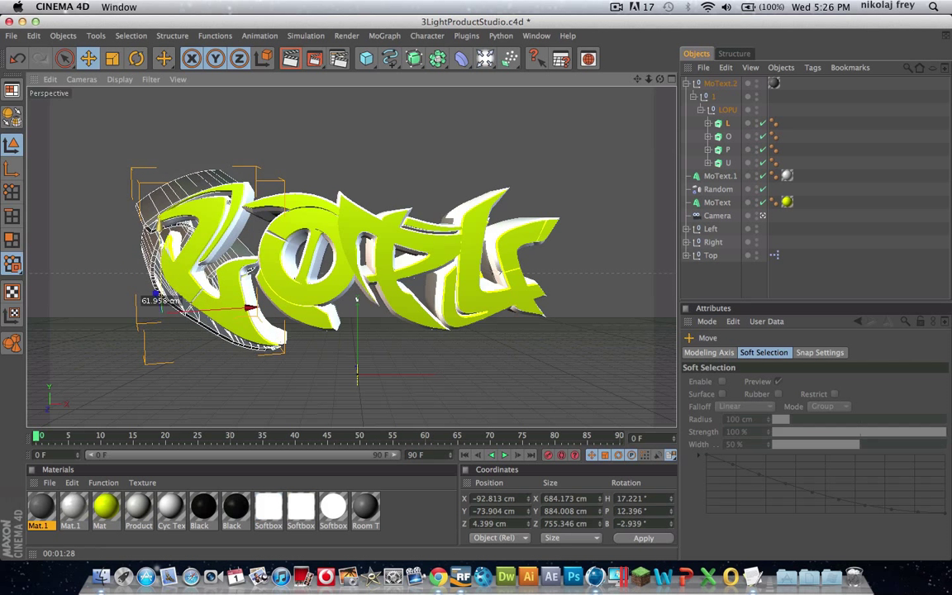
pyautogui.click(719, 272)
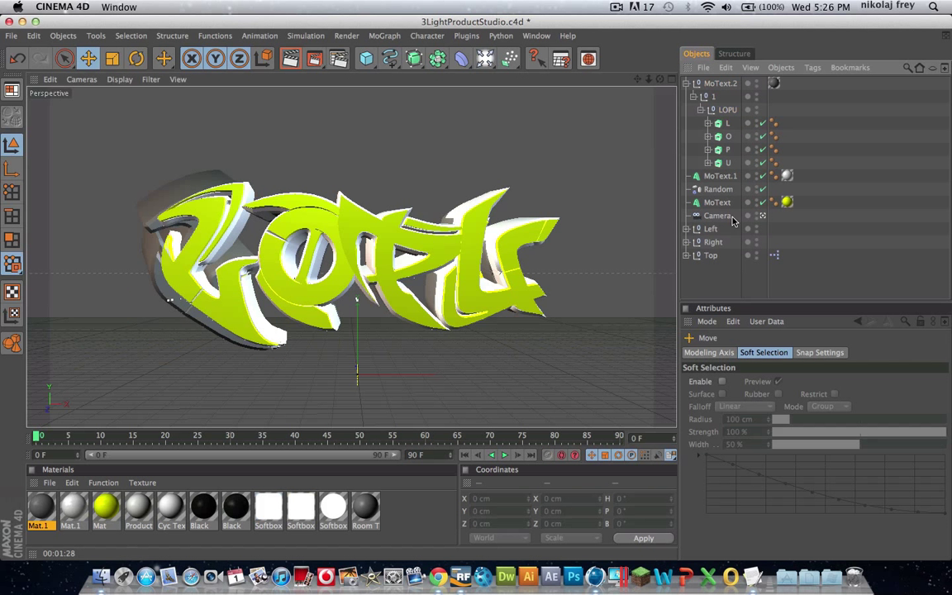
# - Enlarge the O letter, bank it 13°, and move it left to X 344.237, Y 46.489 cm
pyautogui.click(726, 139)
pyautogui.press('t')
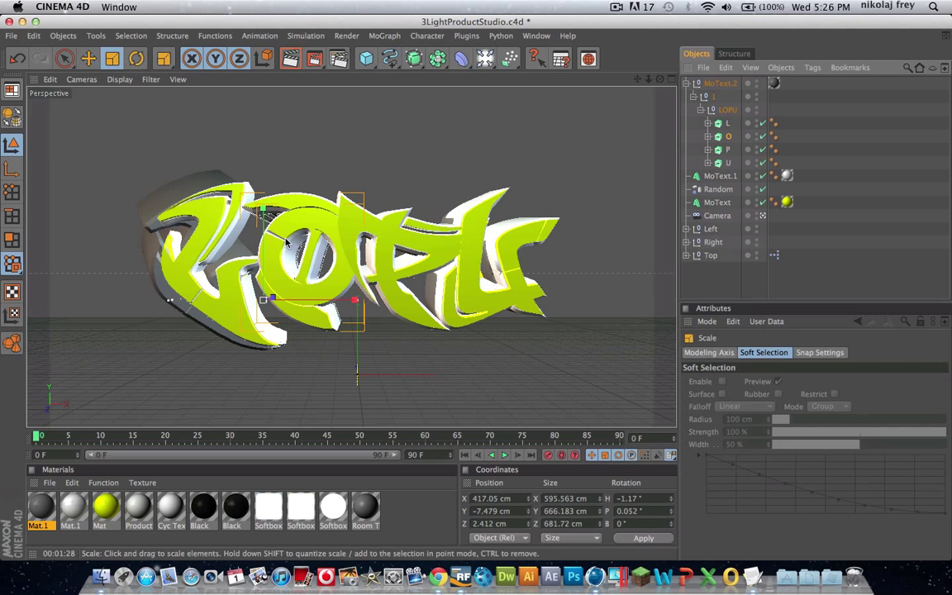
pyautogui.moveTo(283, 245); pyautogui.dragTo(314, 246)
pyautogui.press('r')
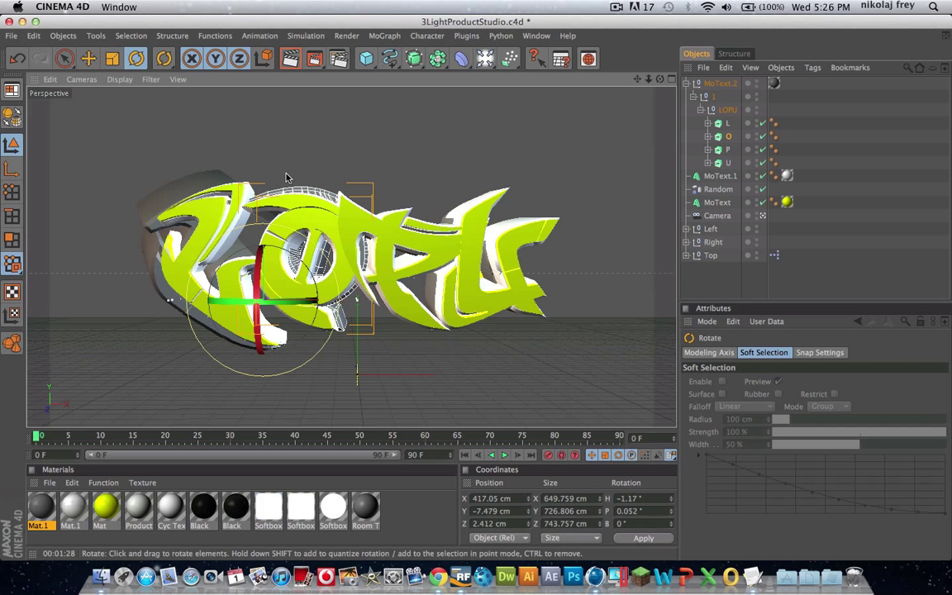
pyautogui.moveTo(254, 230); pyautogui.dragTo(240, 273)
pyautogui.click(87, 58)
pyautogui.moveTo(347, 312); pyautogui.dragTo(267, 273)
pyautogui.click(719, 281)
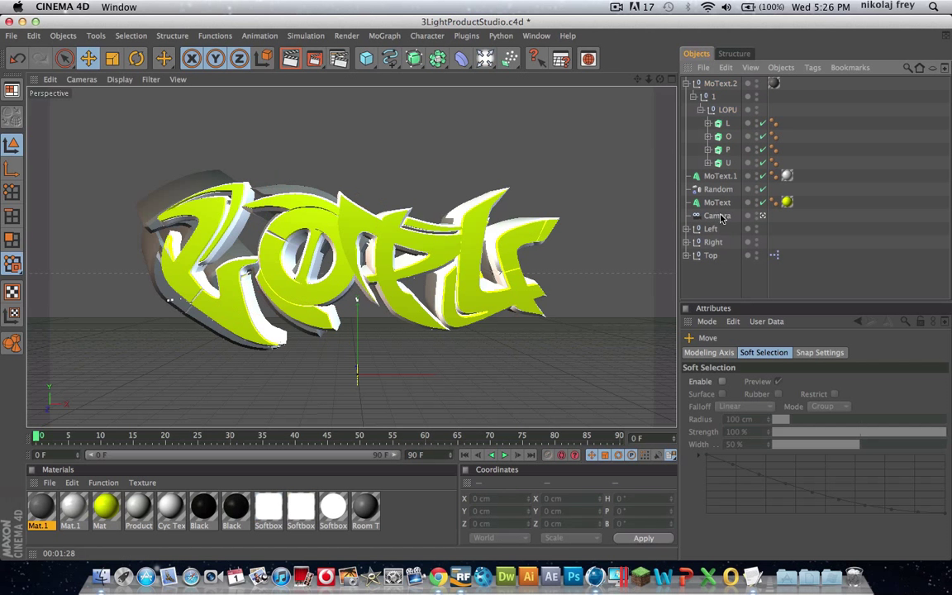
# - Enlarge the P letter, rotate its pitch and heading, and move it down and forward
pyautogui.click(728, 150)
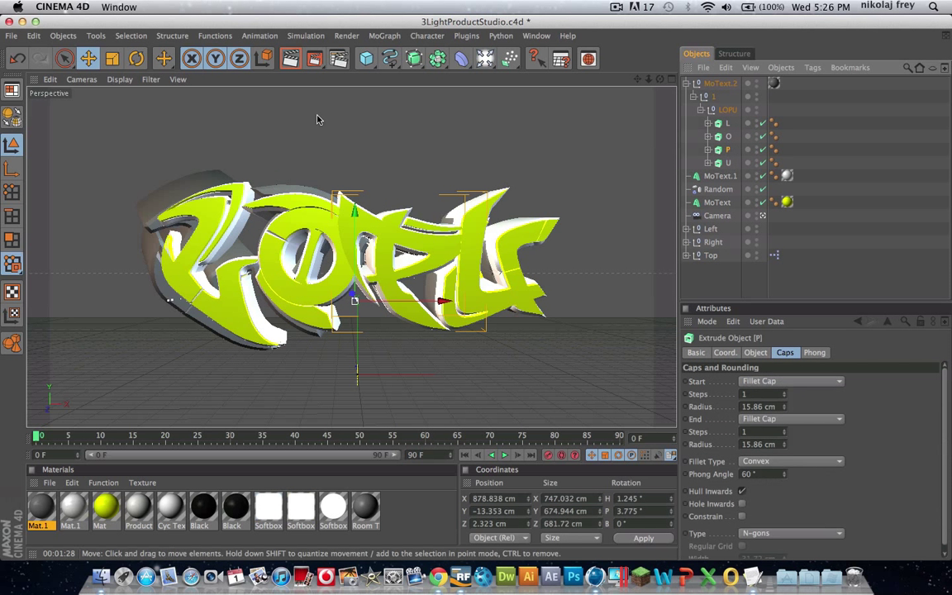
pyautogui.press('t')
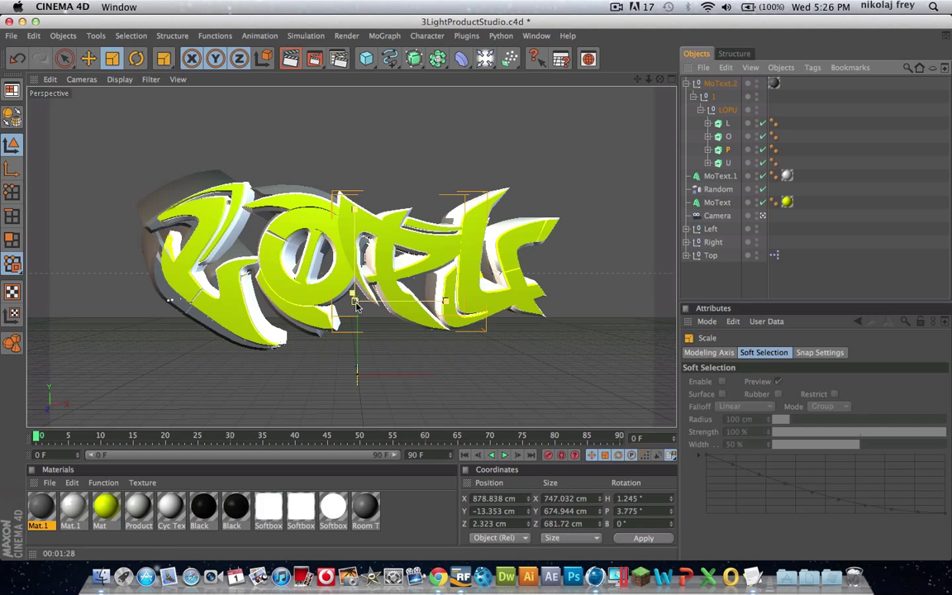
pyautogui.moveTo(322, 274); pyautogui.dragTo(357, 263)
pyautogui.click(144, 61)
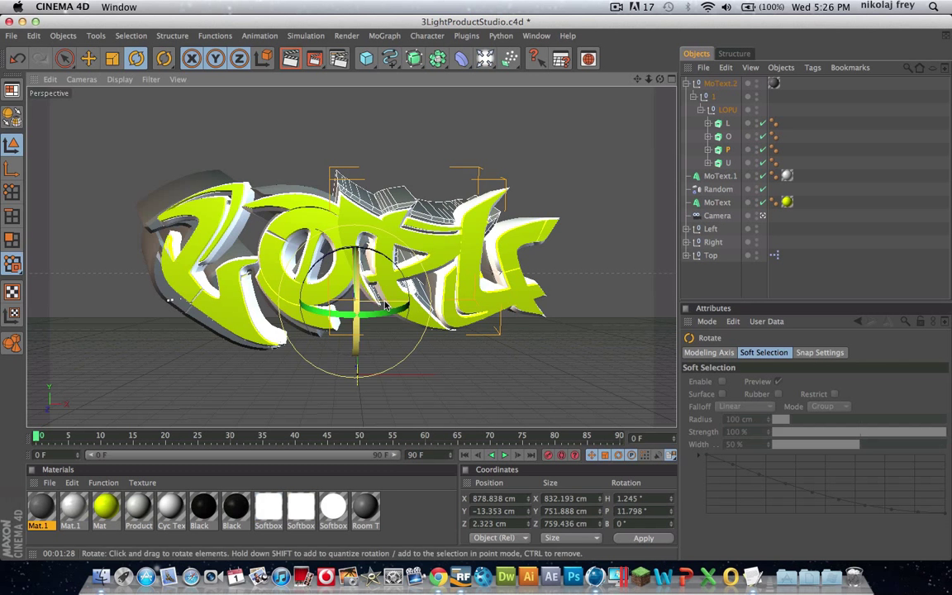
pyautogui.moveTo(354, 313); pyautogui.dragTo(371, 314)
pyautogui.click(88, 58)
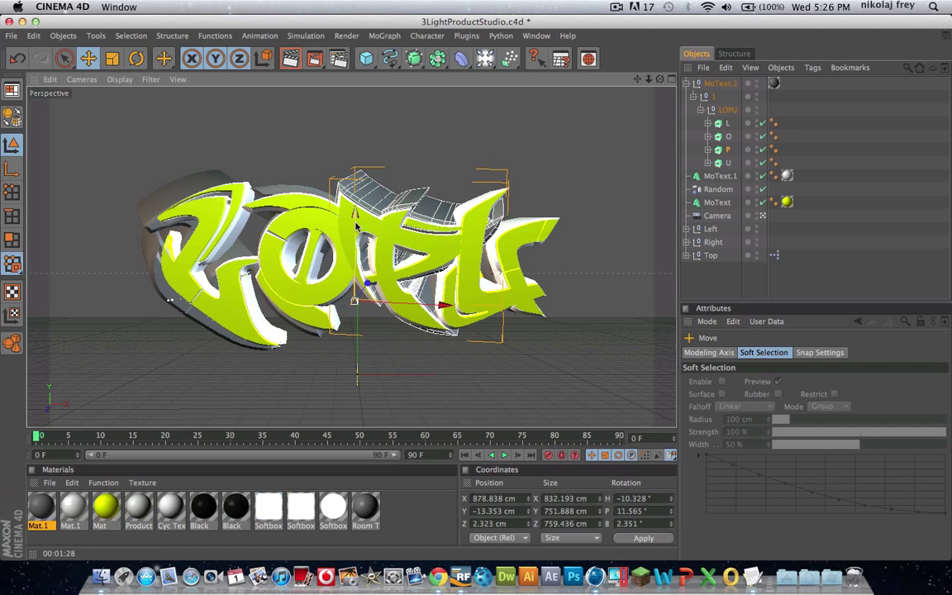
pyautogui.moveTo(386, 275); pyautogui.dragTo(366, 293)
# - Enlarge the U letter, turn it to −27.716° heading, and move it to X 1321.961, Z 70.321 cm
pyautogui.click(728, 164)
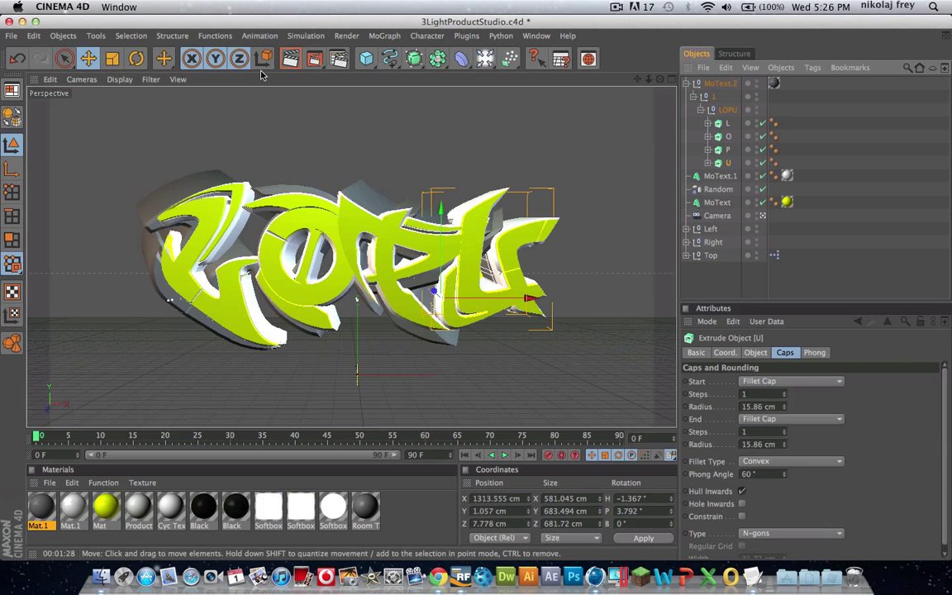
pyautogui.click(112, 58)
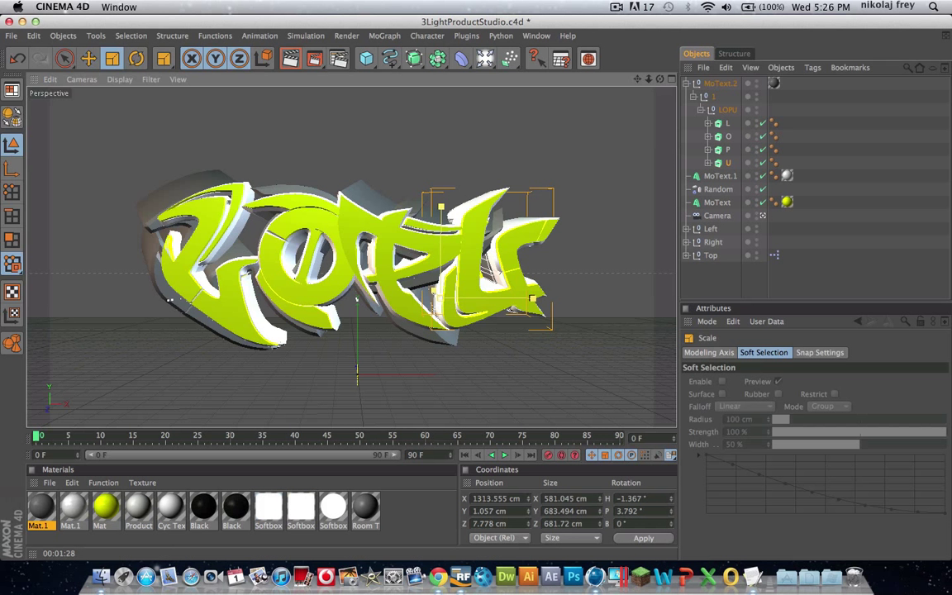
pyautogui.moveTo(405, 277); pyautogui.dragTo(398, 301)
pyautogui.click(136, 61)
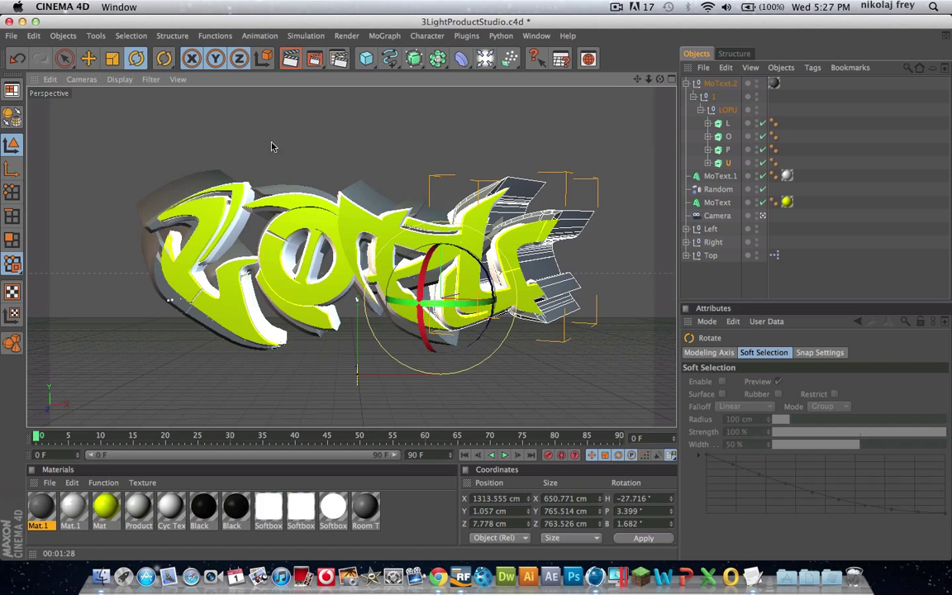
pyautogui.click(87, 57)
pyautogui.moveTo(464, 295); pyautogui.dragTo(486, 312)
pyautogui.click(708, 285)
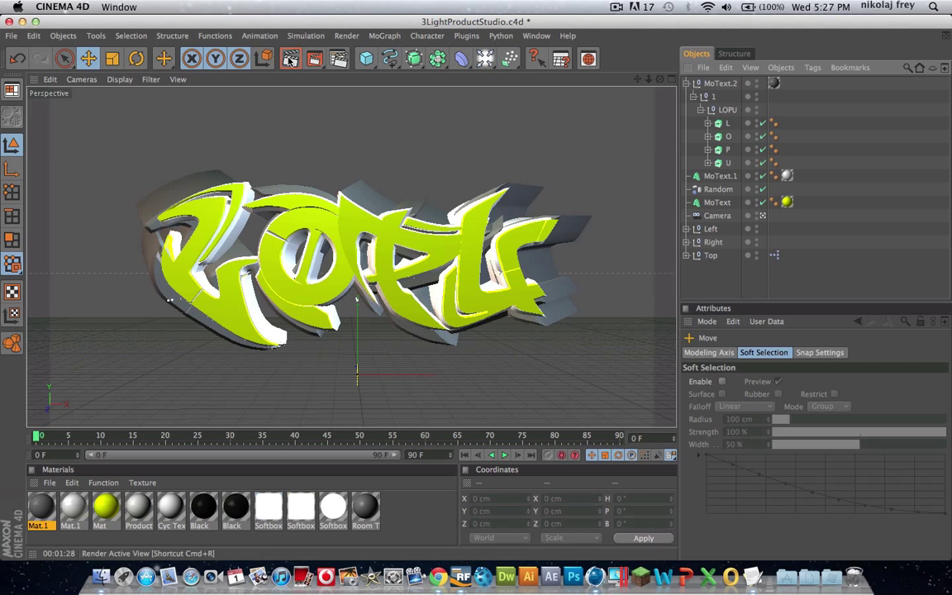
# - Collapse MoText.2, preview-render the scene in the viewport, and open the Render Settings
pyautogui.press('super+z')
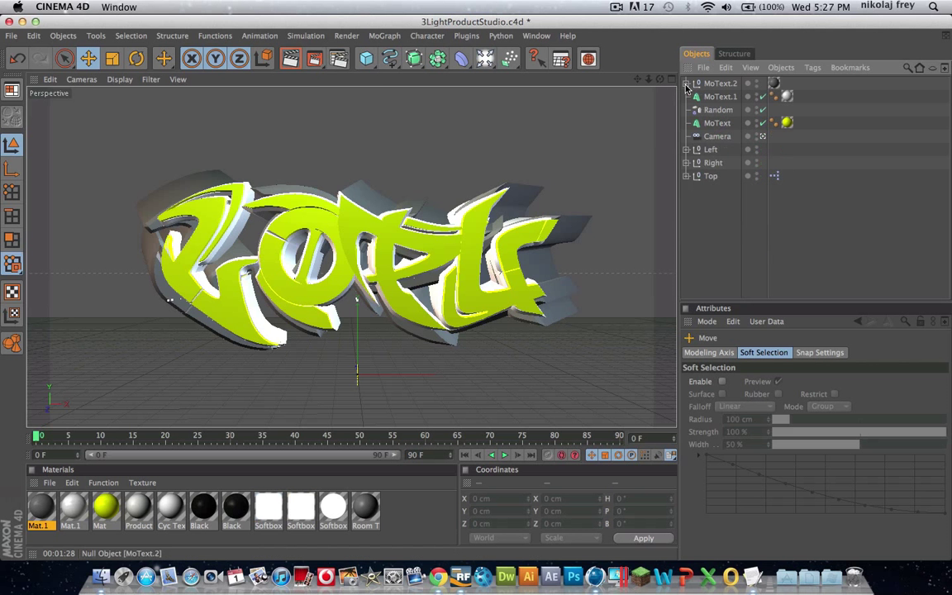
pyautogui.click(290, 58)
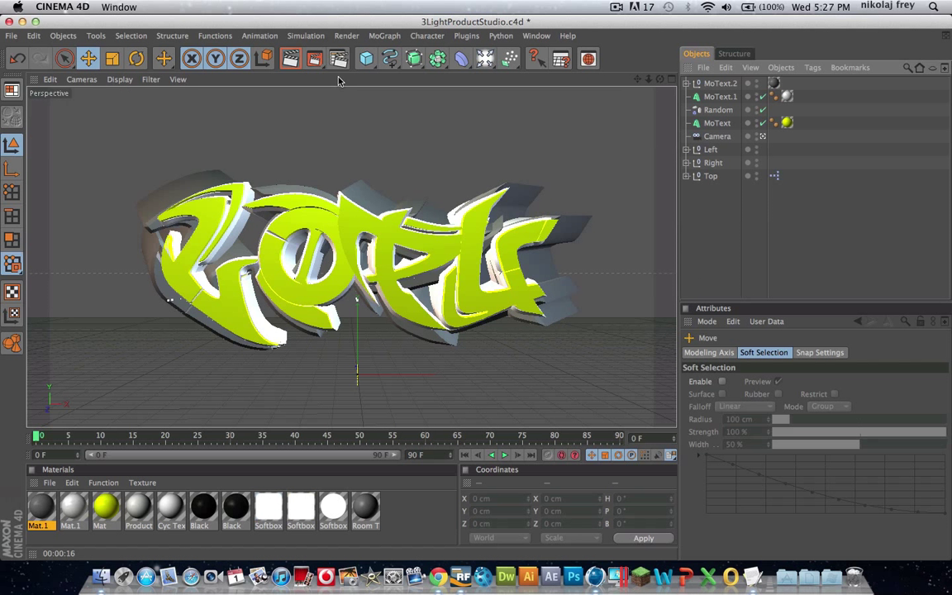
pyautogui.click(338, 58)
pyautogui.moveTo(170, 73); pyautogui.dragTo(129, 72)
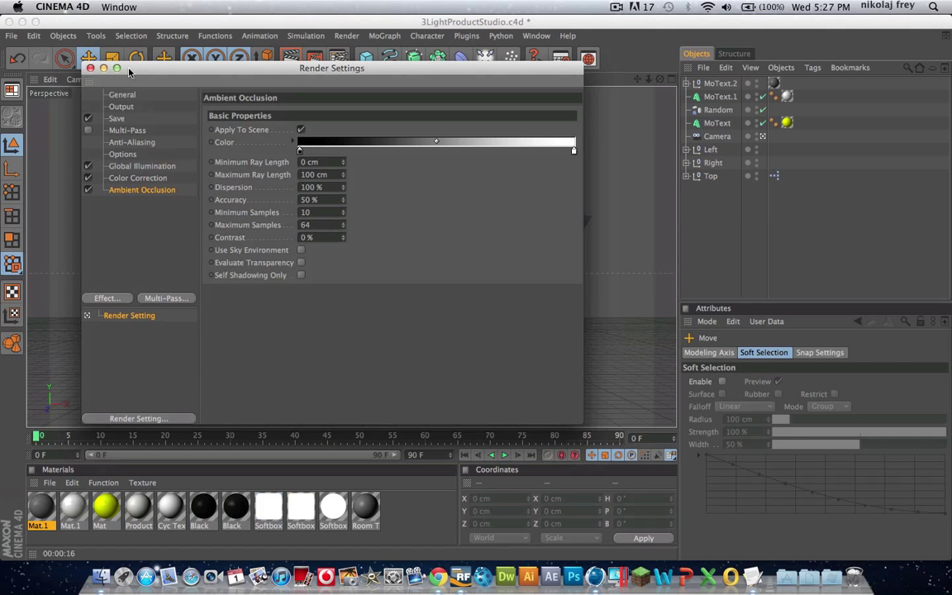
# - Set the render output's Save format to PNG with Alpha Channel enabled
pyautogui.click(616, 7)
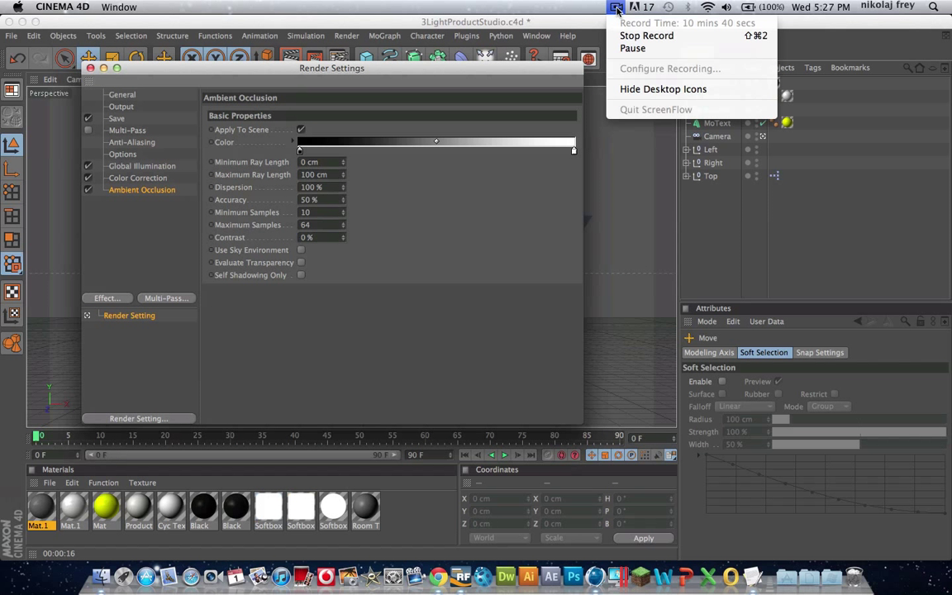
pyautogui.click(467, 72)
pyautogui.click(121, 95)
pyautogui.click(120, 106)
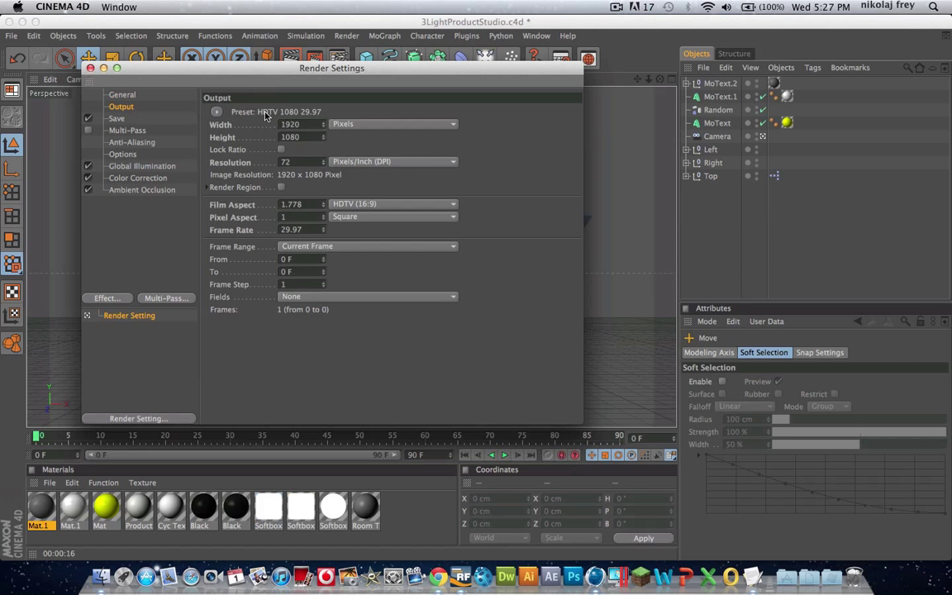
pyautogui.click(117, 118)
pyautogui.click(331, 148)
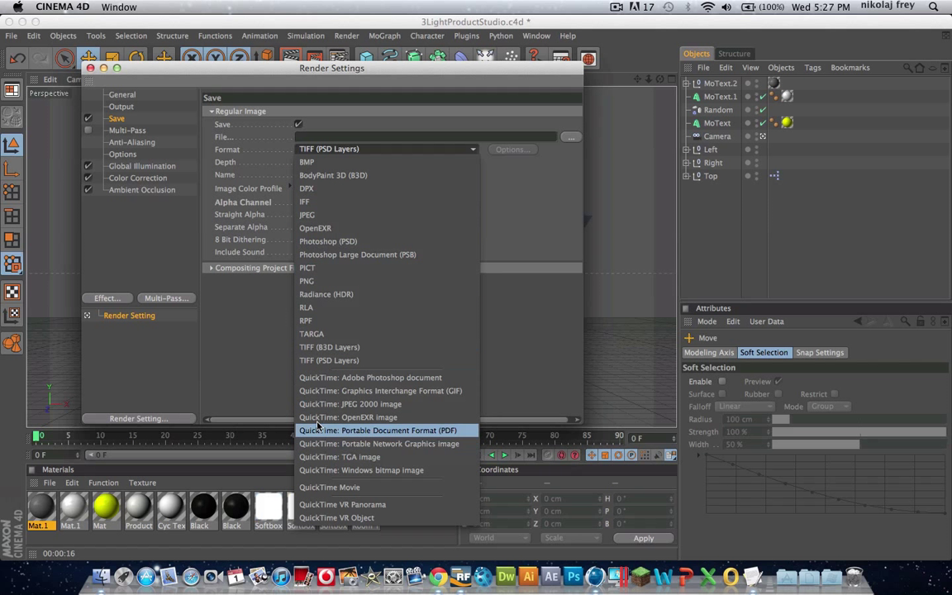
pyautogui.click(316, 283)
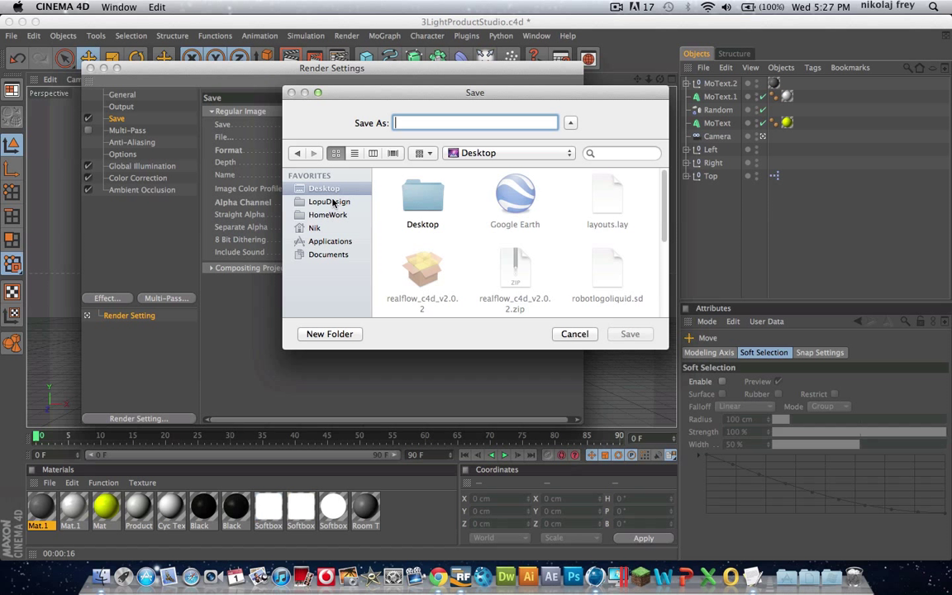
# - Save the render output as LopuGraph in the LopuDesign folder
pyautogui.click(333, 201)
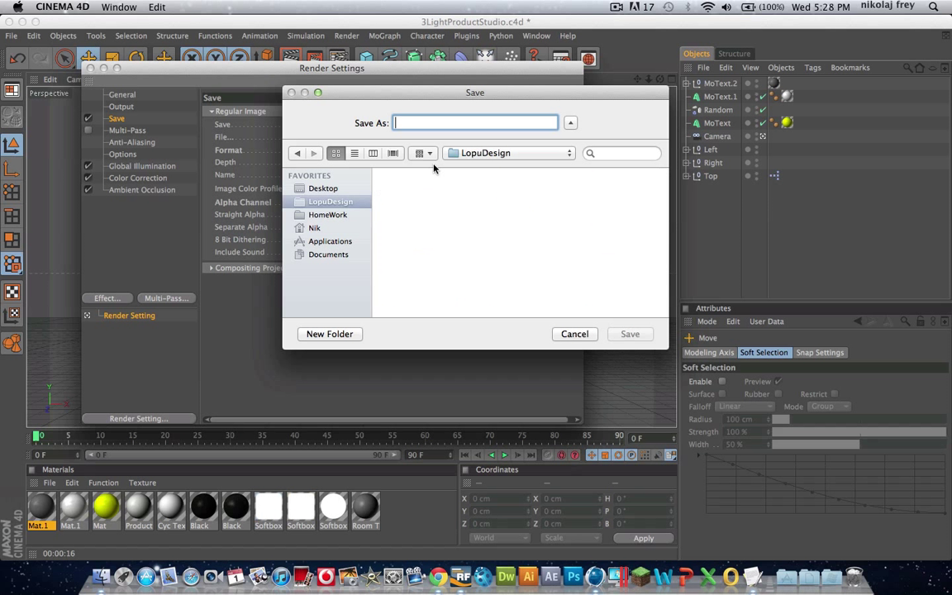
pyautogui.write('Lopu')
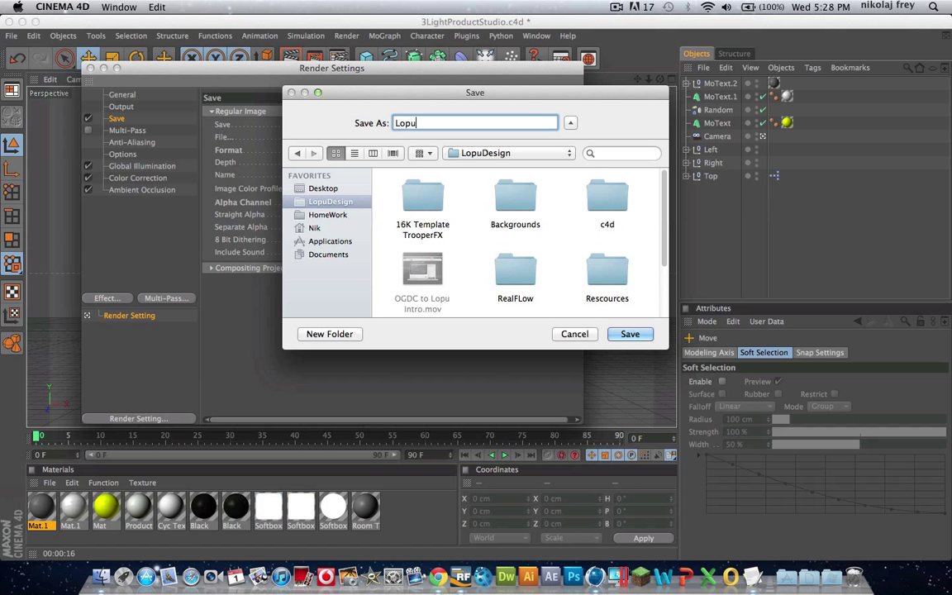
pyautogui.write('Craph')
pyautogui.press('Return')
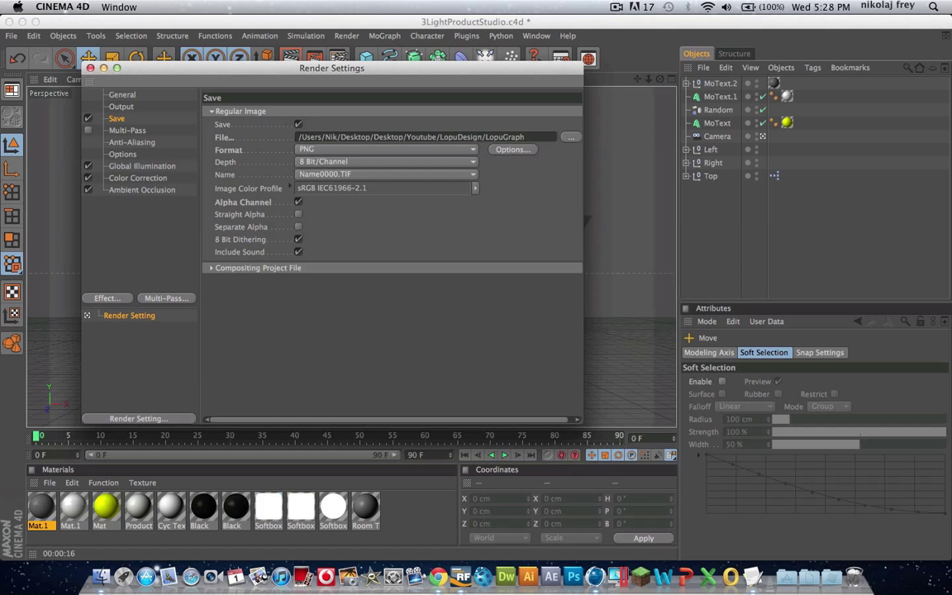
# - Review the Global Illumination and Color Correction settings, then render the 1920x1080 image to the Picture Viewer
pyautogui.click(119, 129)
pyautogui.click(121, 142)
pyautogui.click(122, 154)
pyautogui.click(129, 168)
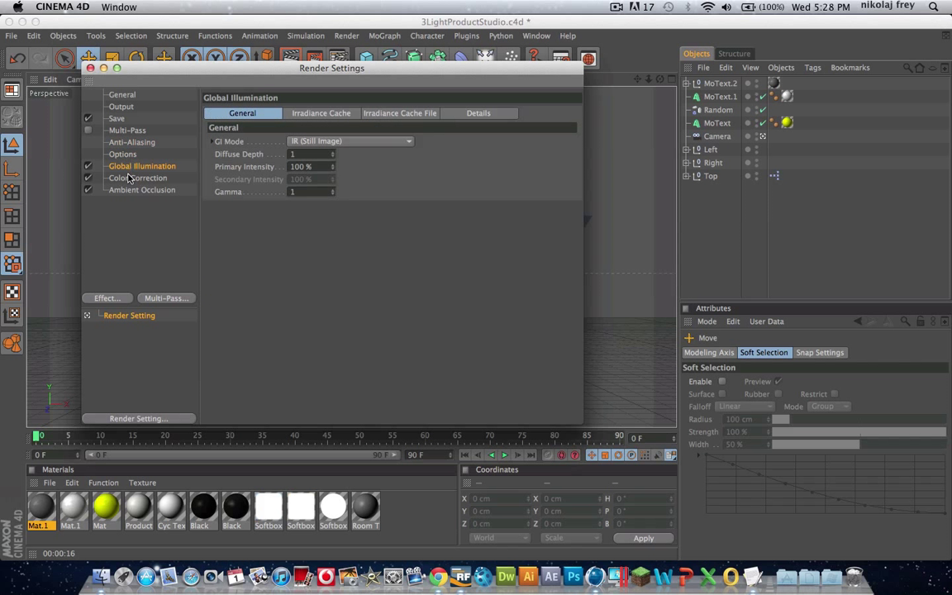
pyautogui.click(137, 179)
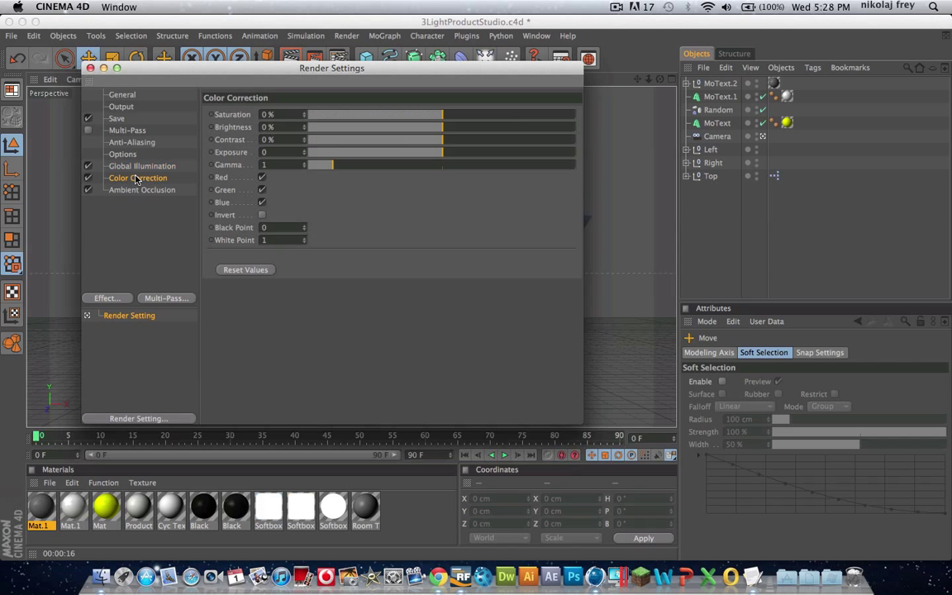
pyautogui.click(137, 190)
pyautogui.click(142, 166)
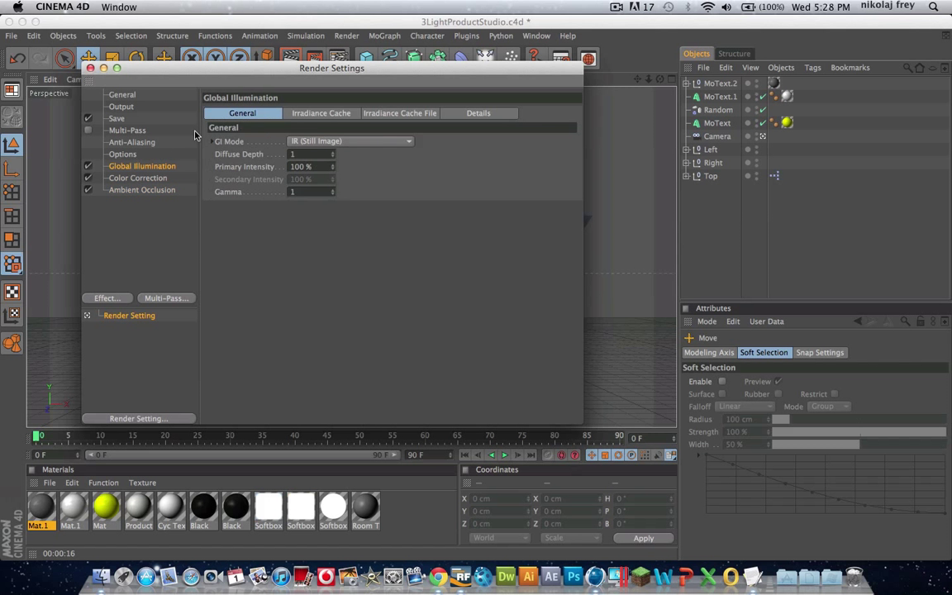
pyautogui.click(321, 113)
pyautogui.click(386, 114)
pyautogui.click(471, 114)
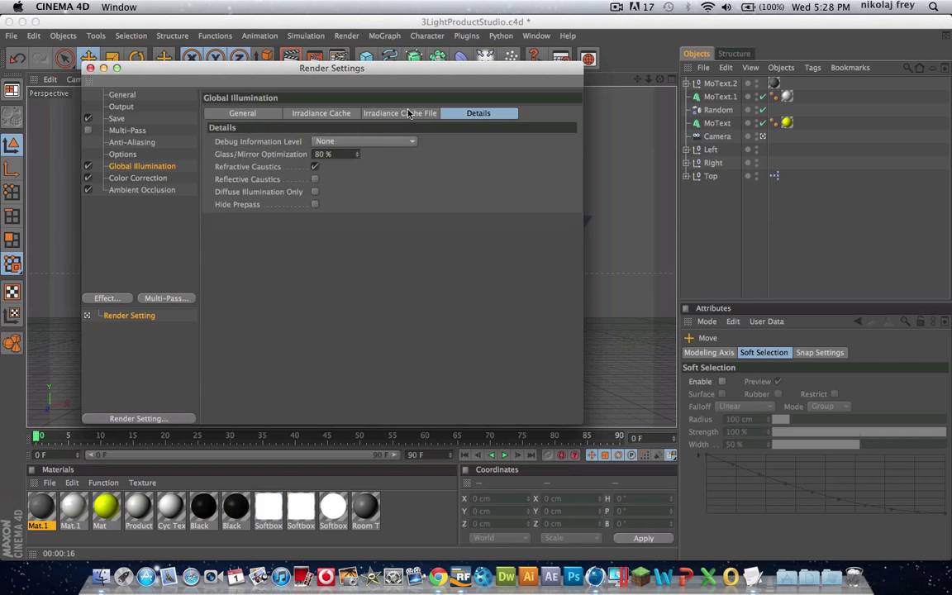
pyautogui.click(90, 68)
pyautogui.click(315, 59)
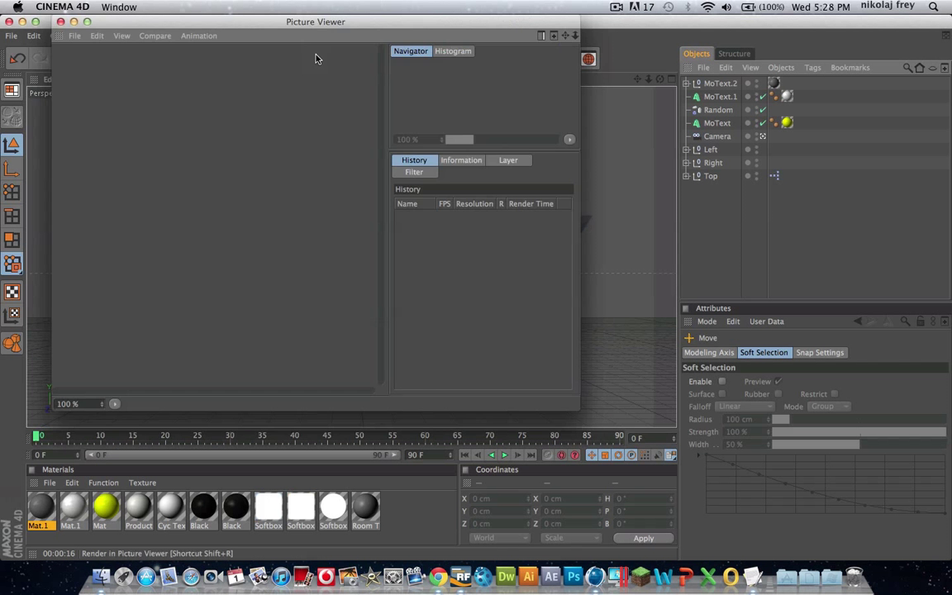